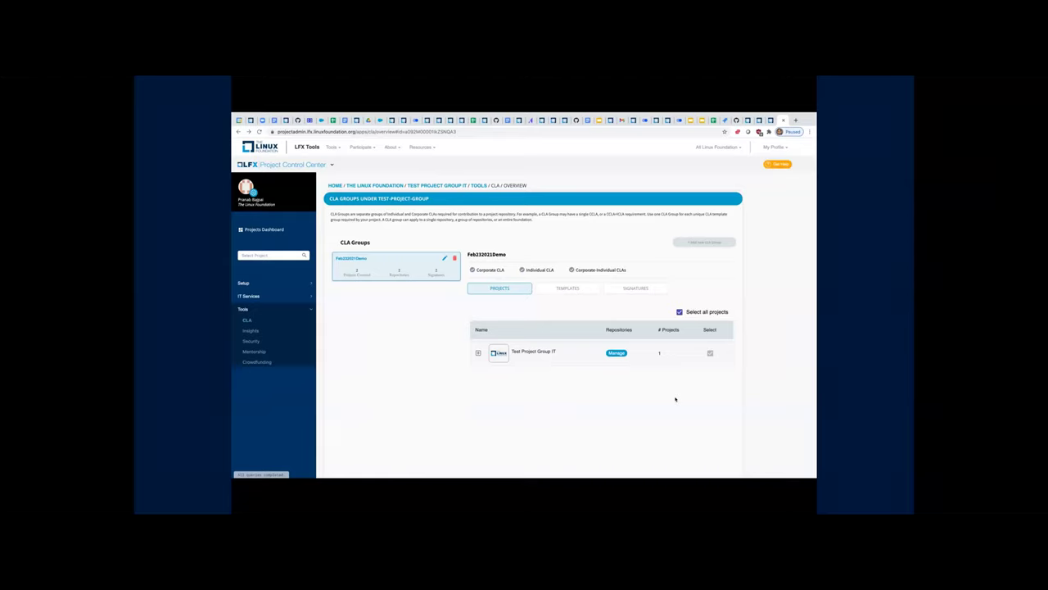
- Expand the Test Project Group IT row to reveal its child project Test Project IT
{"action": "left_click", "coordinate": [459, 131]}
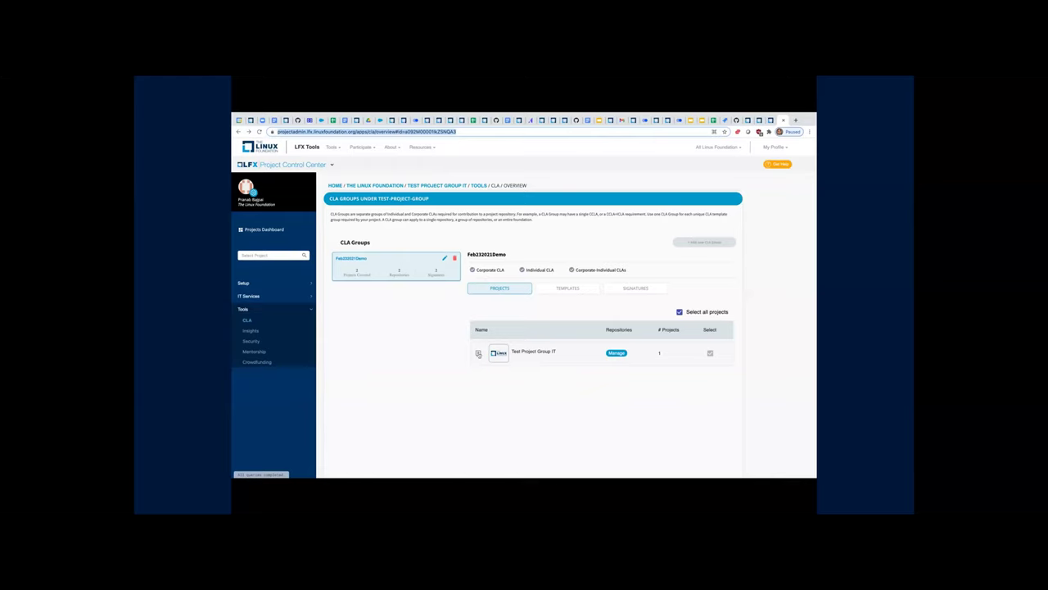
{"action": "left_click", "coordinate": [479, 354]}
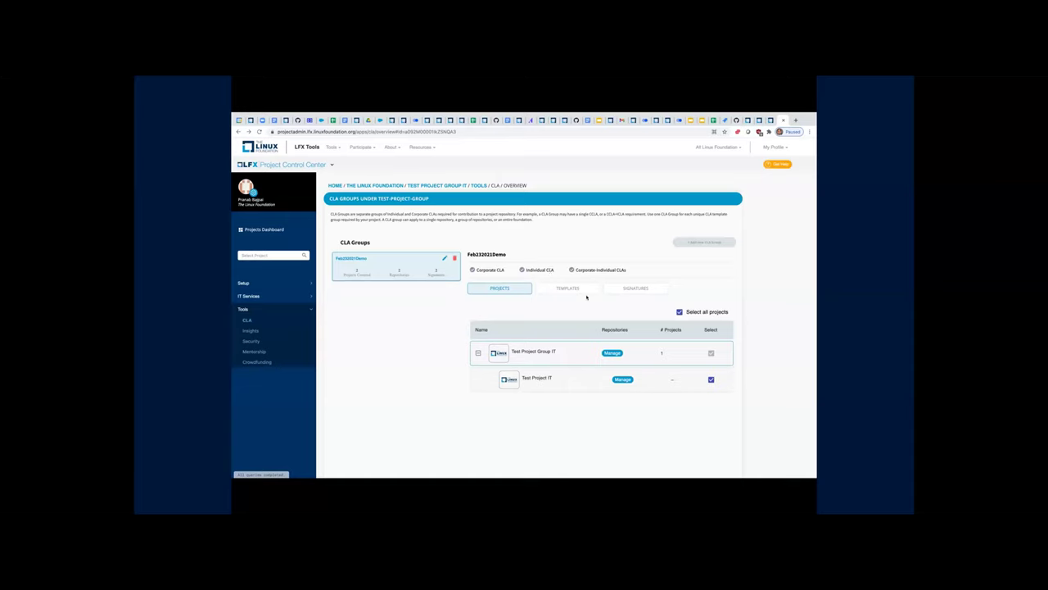
- Review the ICLA and CCLA templates, then view the signatures showing one signed ICLA
{"action": "left_click", "coordinate": [578, 291]}
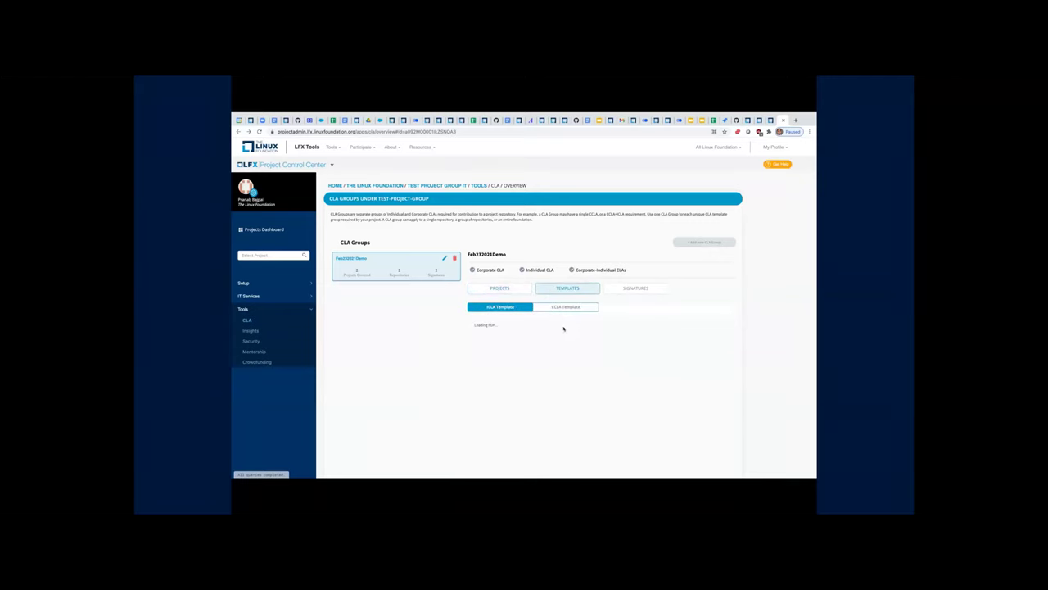
{"action": "scroll", "coordinate": [552, 327], "scroll_direction": "down", "scroll_amount": 10}
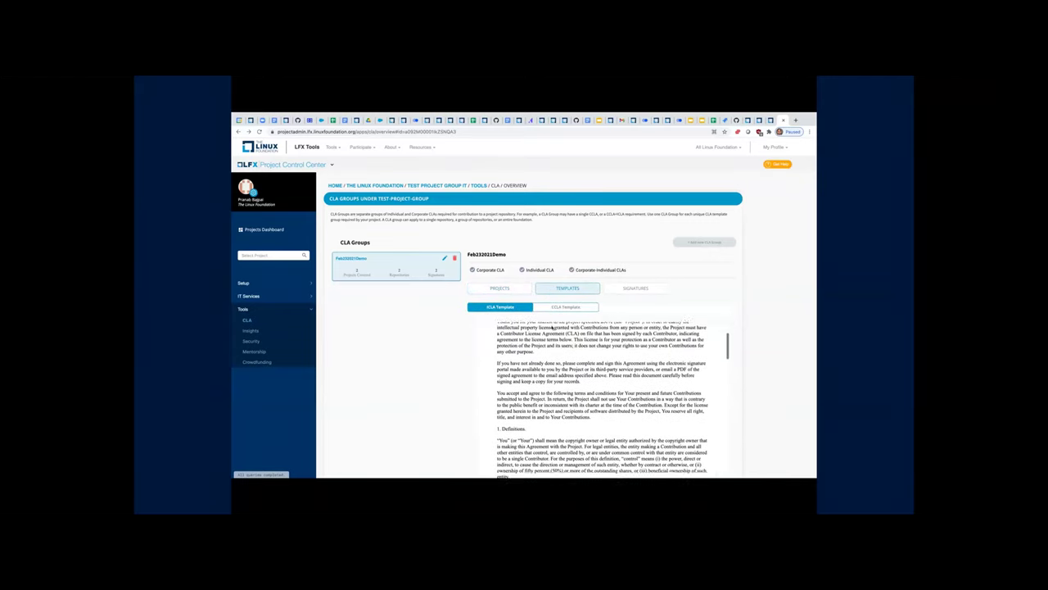
{"action": "left_click", "coordinate": [562, 308]}
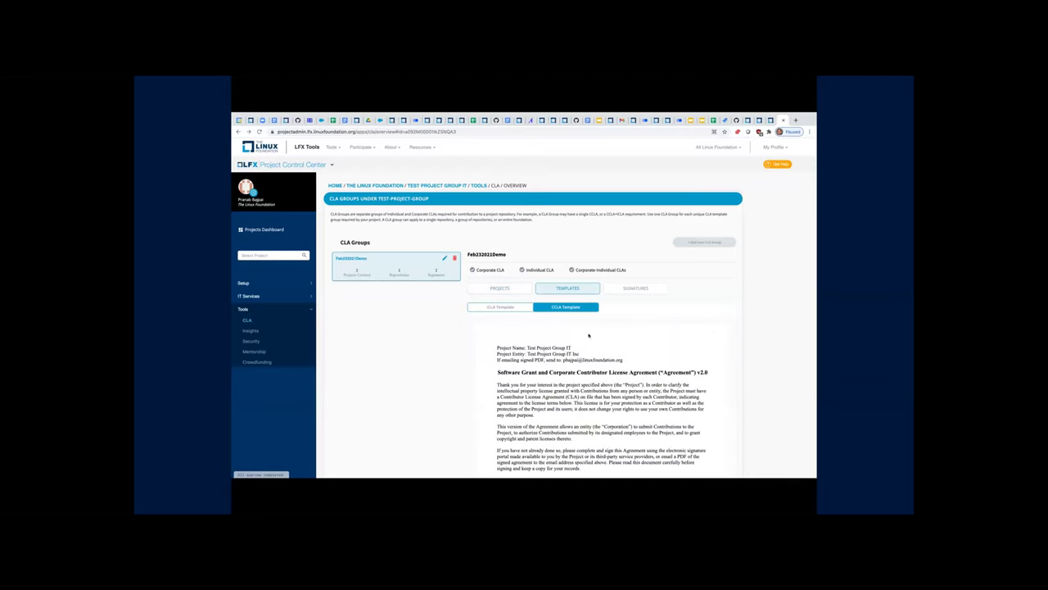
{"action": "left_click", "coordinate": [627, 290]}
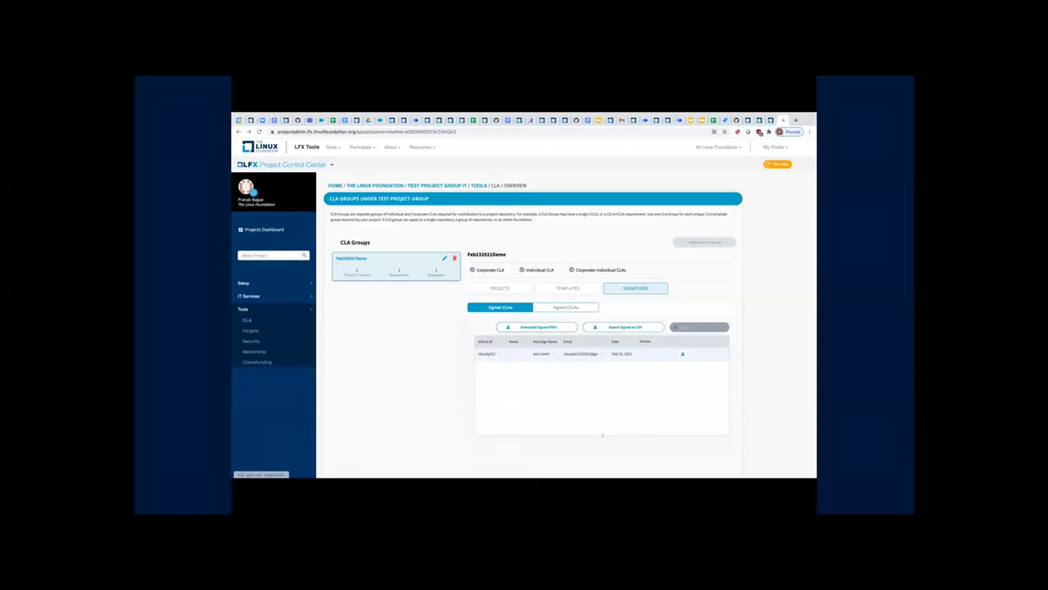
- Check company 8888's signed CCLA, its approved contributors list and its approval criteria
{"action": "left_click", "coordinate": [563, 308]}
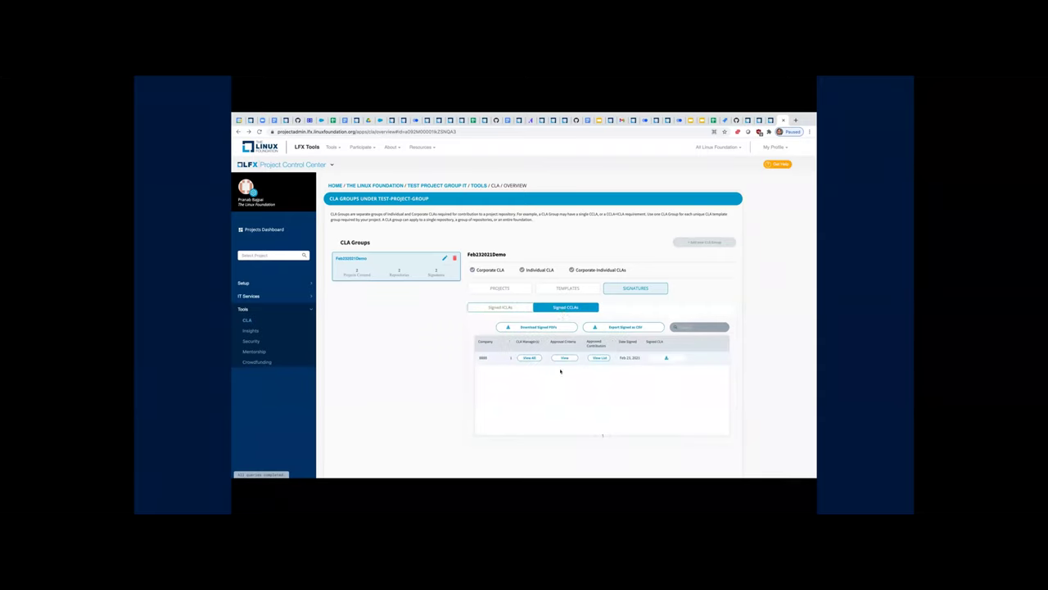
{"action": "left_click", "coordinate": [601, 358]}
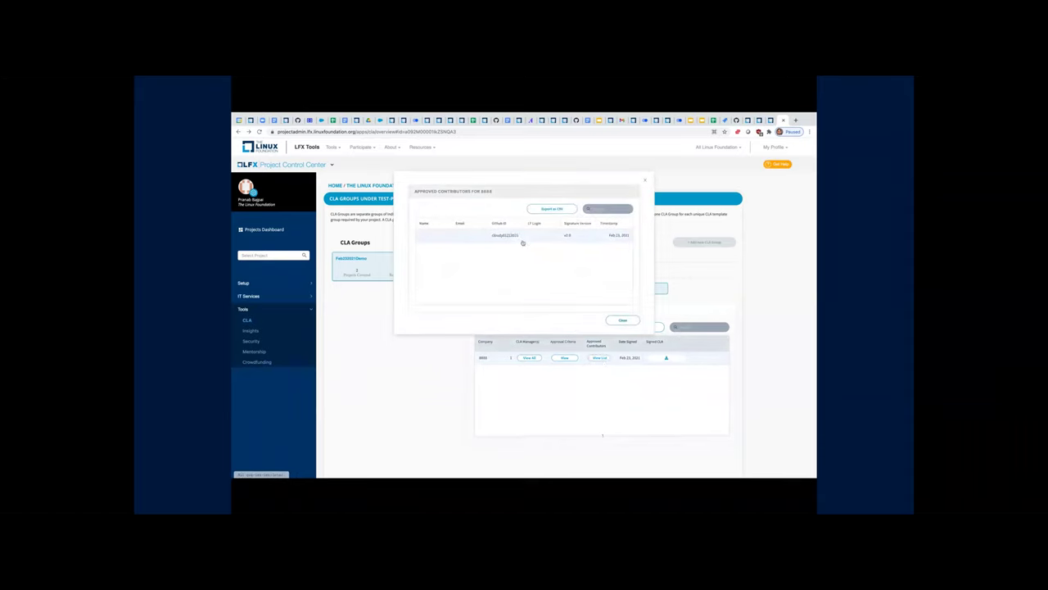
{"action": "left_click", "coordinate": [647, 181]}
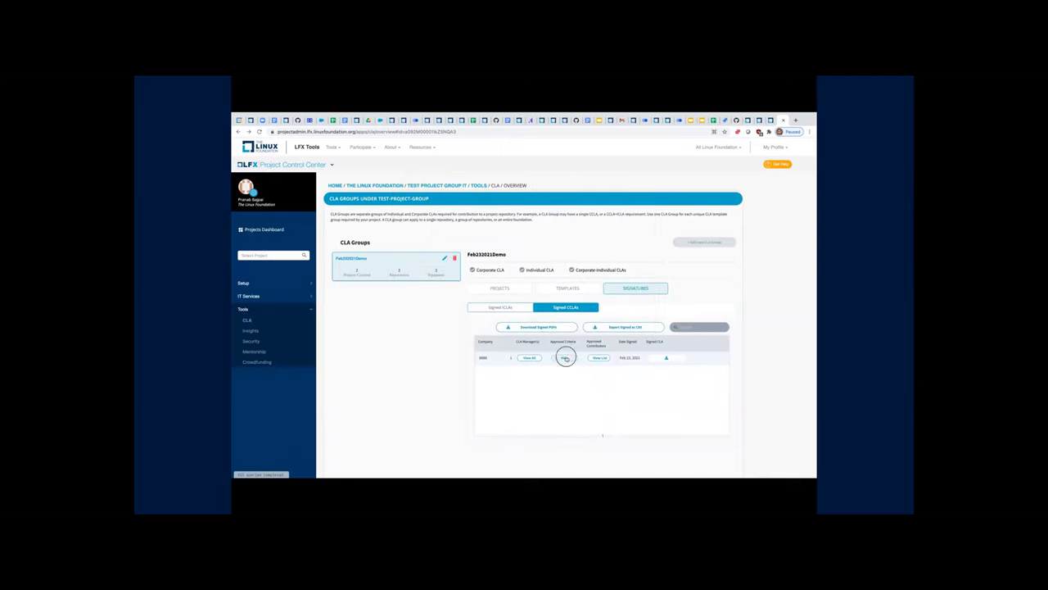
{"action": "left_click", "coordinate": [564, 358]}
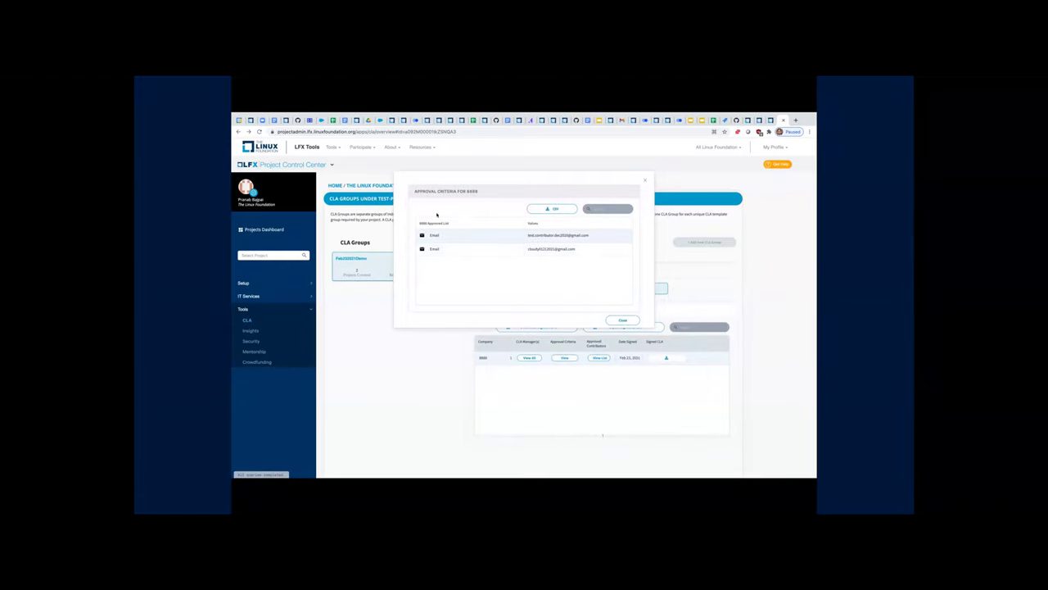
{"action": "left_click", "coordinate": [620, 320]}
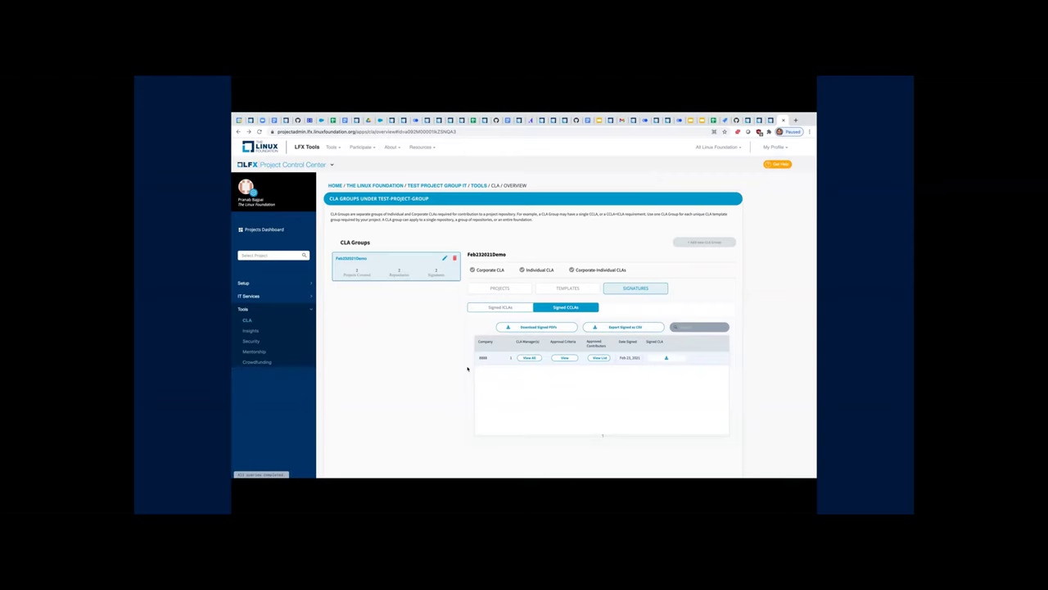
{"action": "key", "text": "ctrl+Right"}
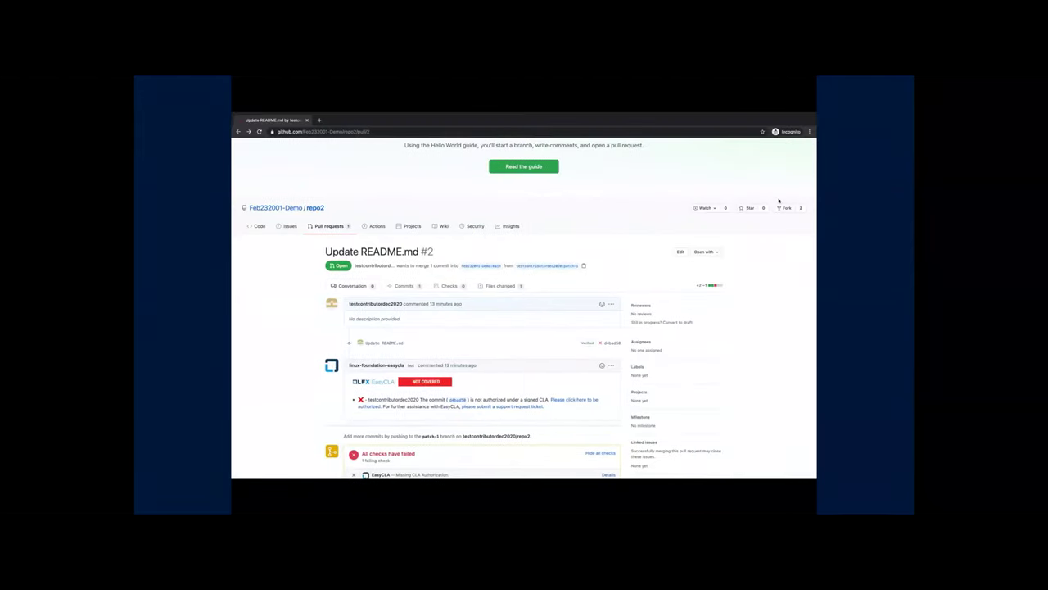
- On pull request Update README.md #2, follow the EasyCLA NOT COVERED link to authorize
{"action": "scroll", "coordinate": [778, 200], "scroll_direction": "up", "scroll_amount": 2}
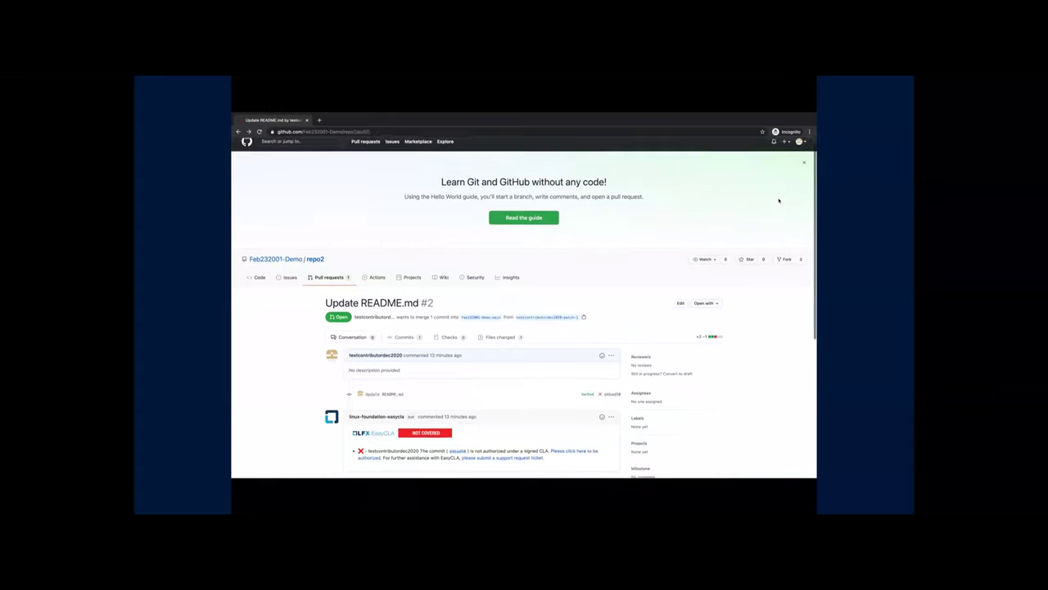
{"action": "left_click", "coordinate": [807, 150]}
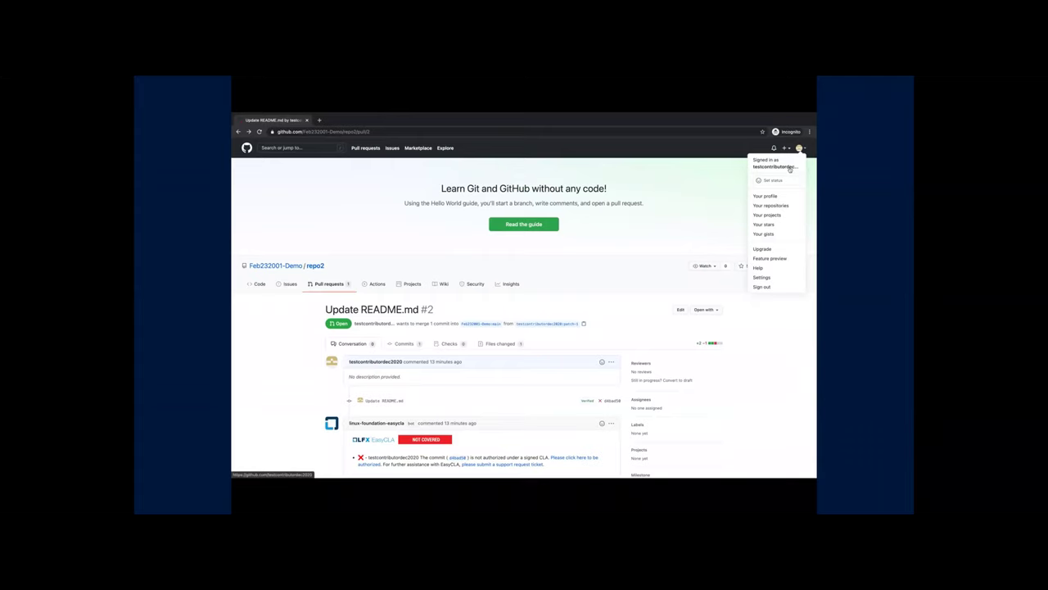
{"action": "left_click", "coordinate": [734, 393]}
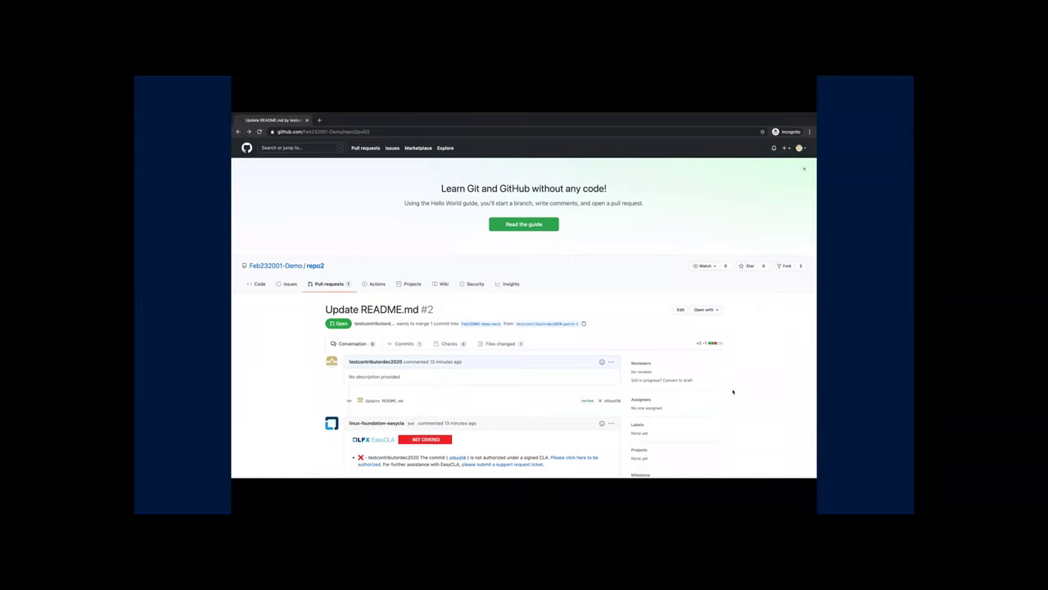
{"action": "scroll", "coordinate": [540, 373], "scroll_direction": "down", "scroll_amount": 1}
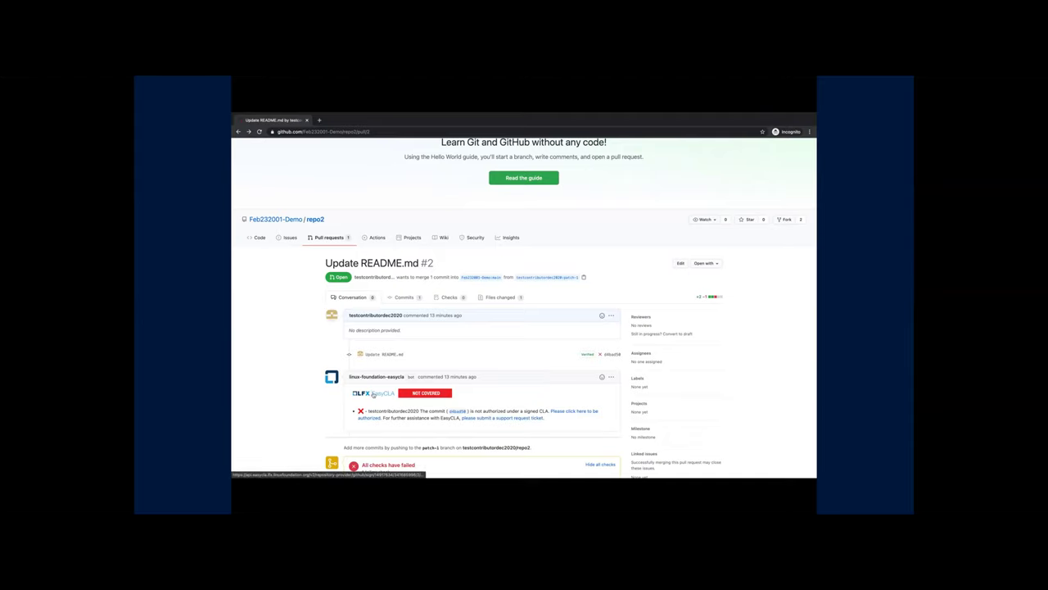
{"action": "left_click", "coordinate": [374, 394]}
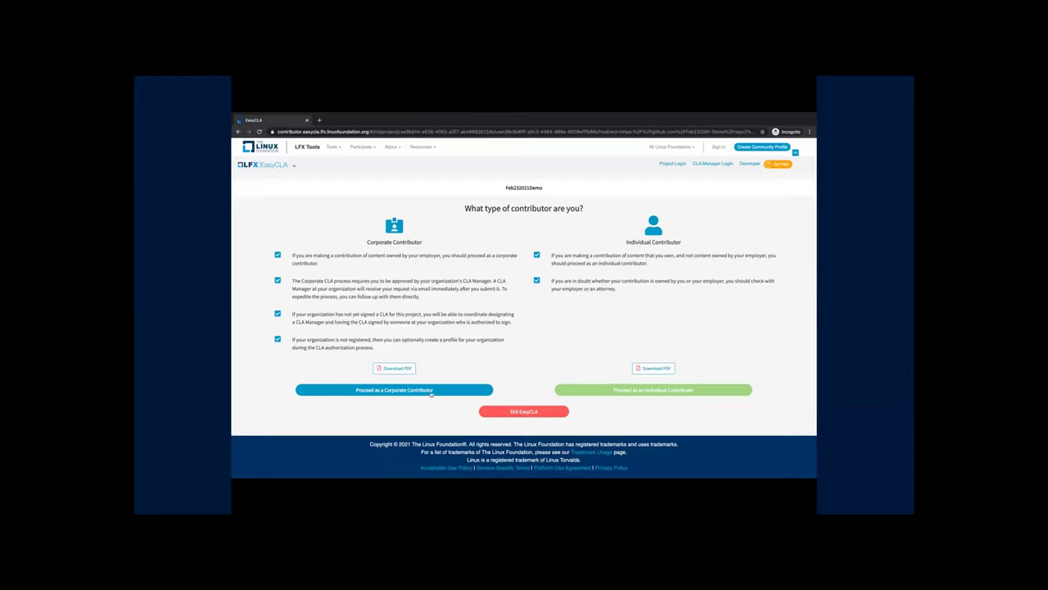
- Continue as a corporate contributor, search for organization 02232021, and start creating it
{"action": "left_click", "coordinate": [430, 390]}
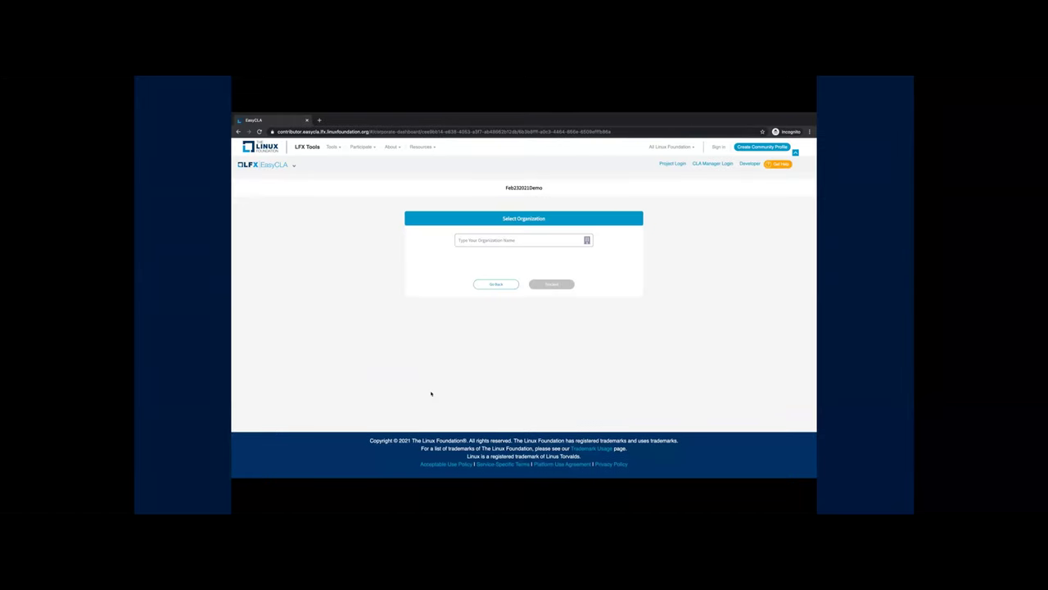
{"action": "left_click", "coordinate": [534, 240]}
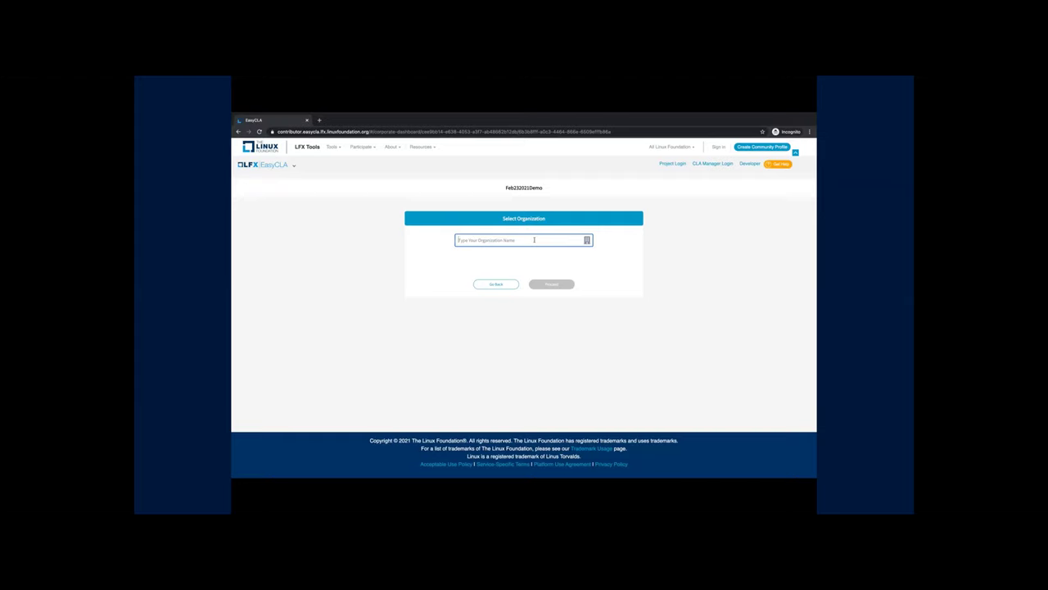
{"action": "type", "text": "0223"}
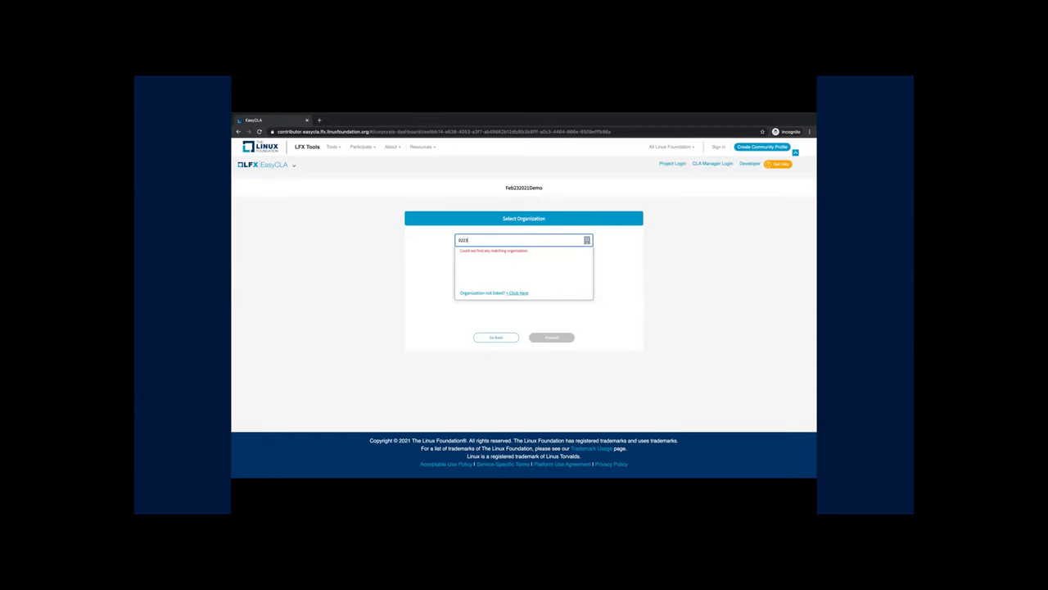
{"action": "type", "text": "2021"}
{"action": "left_click_drag", "start_coordinate": [477, 240], "coordinate": [460, 240]}
{"action": "left_click", "coordinate": [518, 294]}
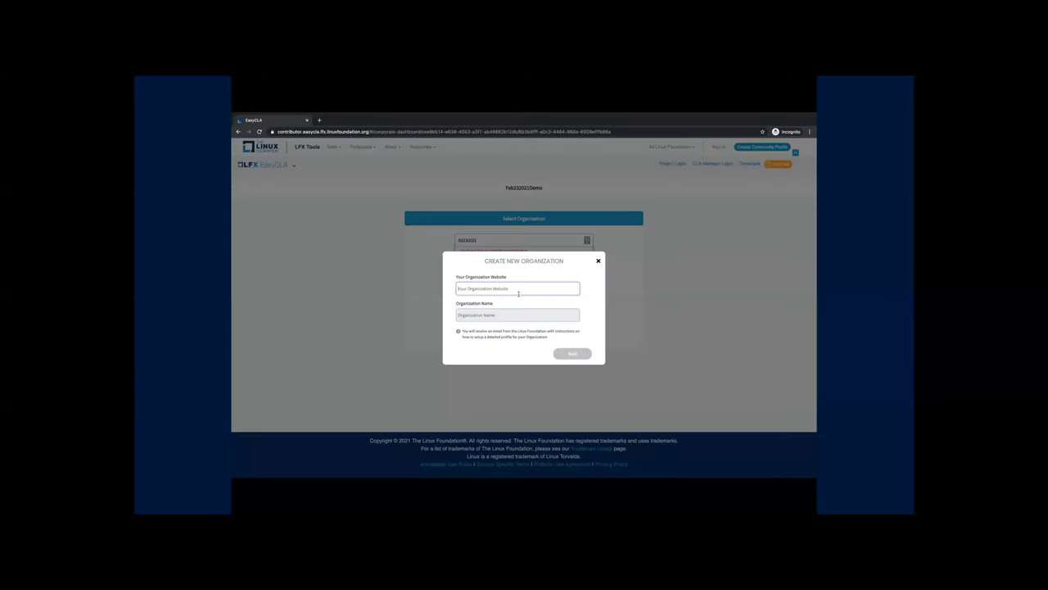
{"action": "type", "text": "www.02232021.com"}
{"action": "left_click", "coordinate": [491, 315]}
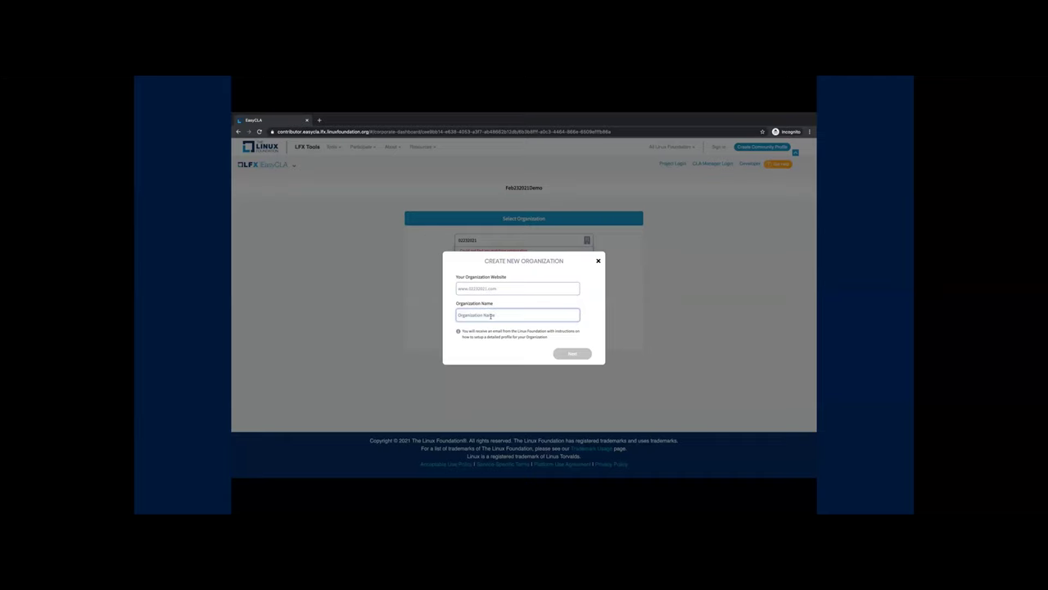
{"action": "type", "text": "02232021"}
{"action": "left_click", "coordinate": [571, 354]}
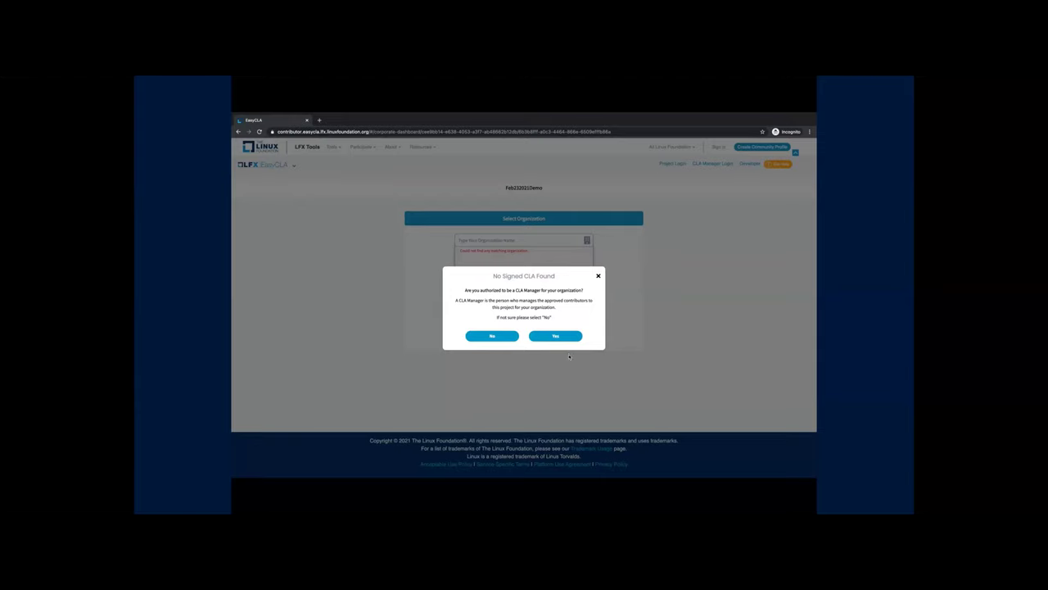
- Confirm you are authorized as CLA Manager and accept the Linux Foundation SSO notice
{"action": "left_click", "coordinate": [501, 336]}
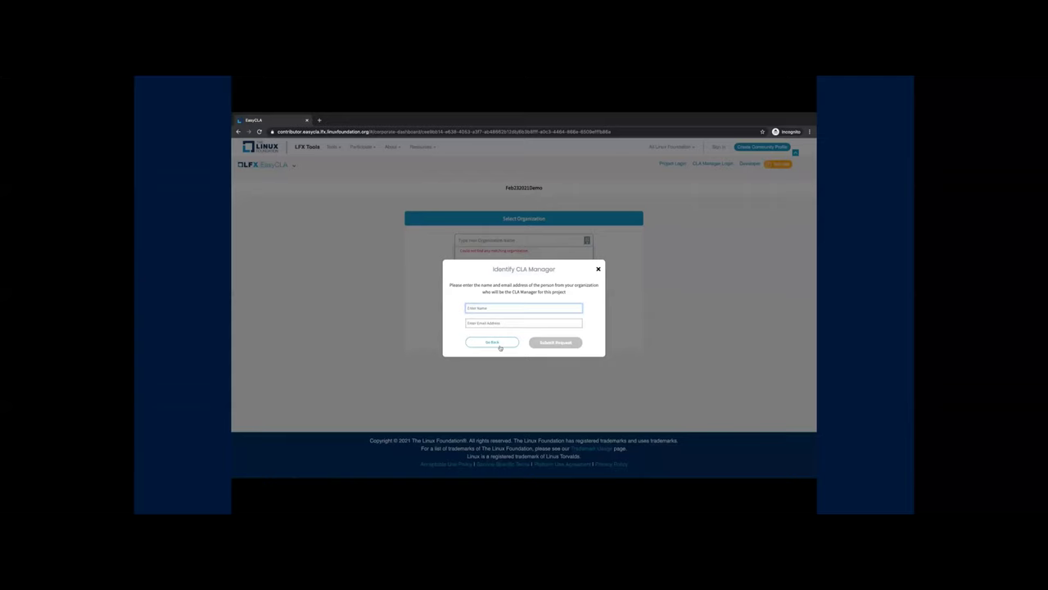
{"action": "left_click", "coordinate": [495, 343]}
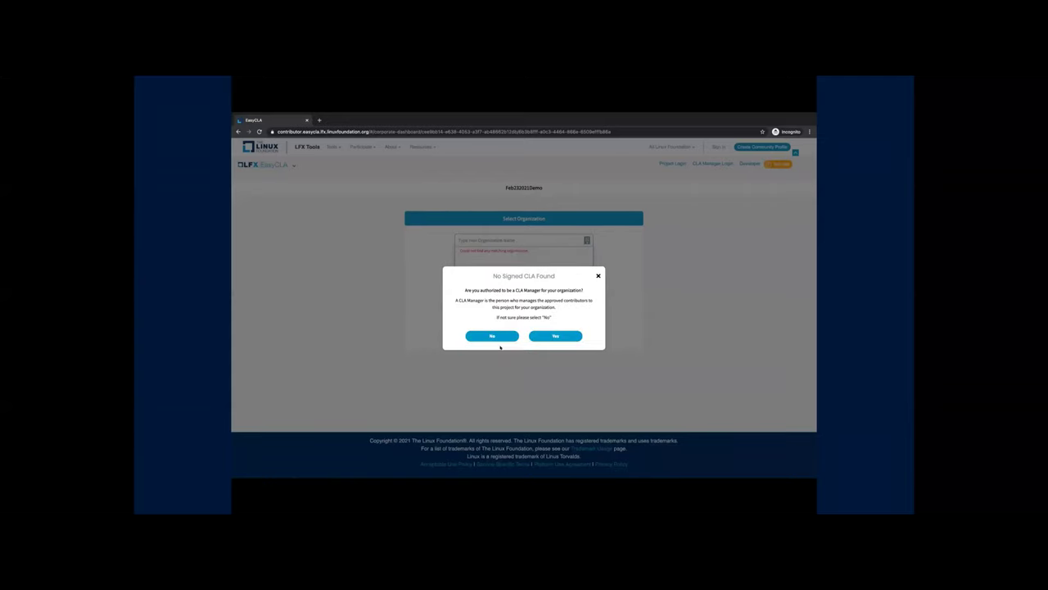
{"action": "left_click", "coordinate": [556, 336]}
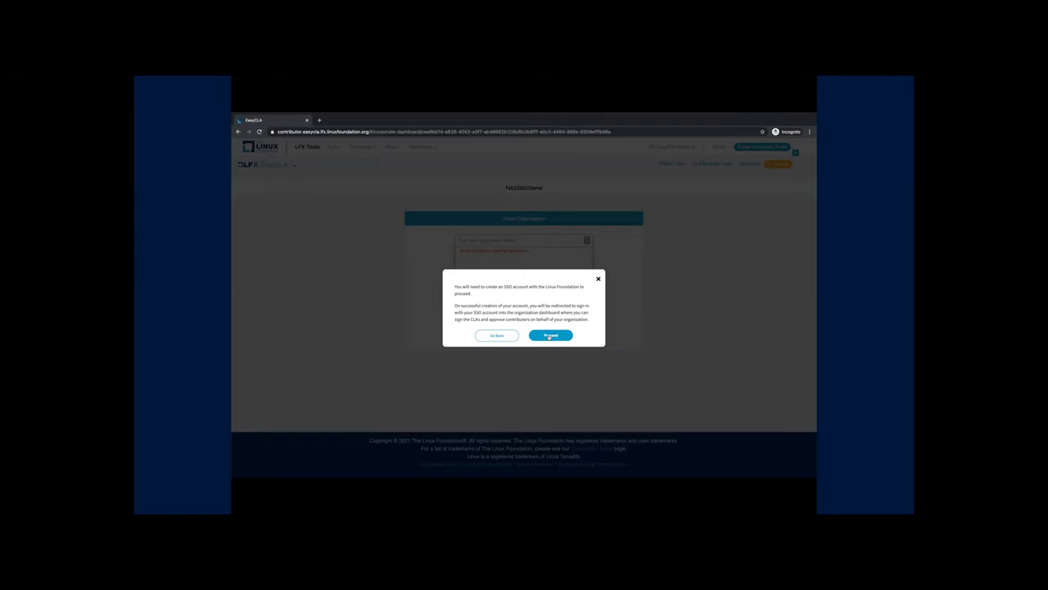
{"action": "left_click", "coordinate": [548, 336]}
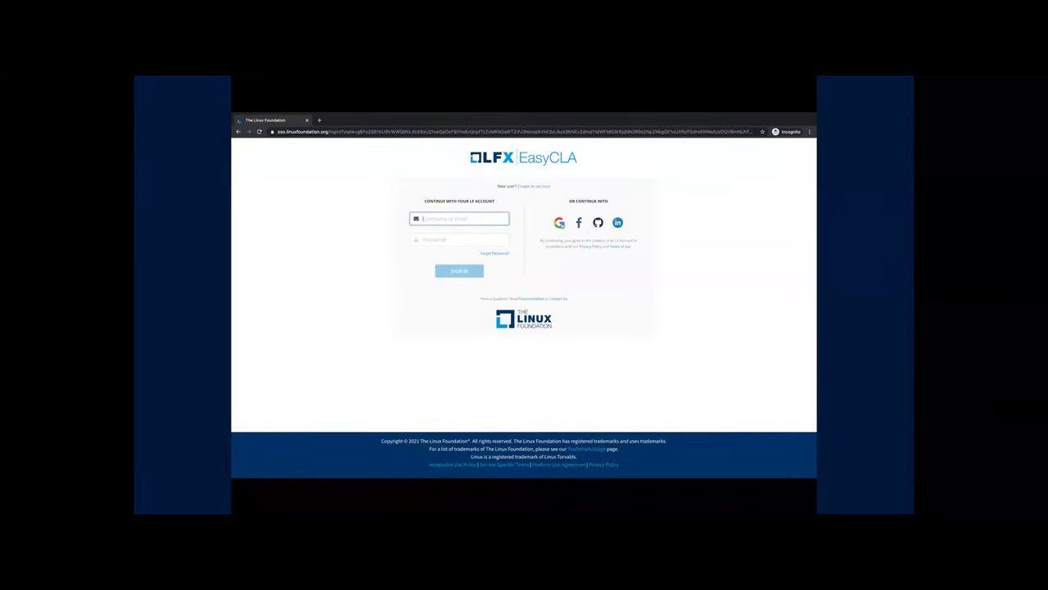
- Sign in with the contributor's Google account, entering its e-mail address and password
{"action": "left_click", "coordinate": [559, 223]}
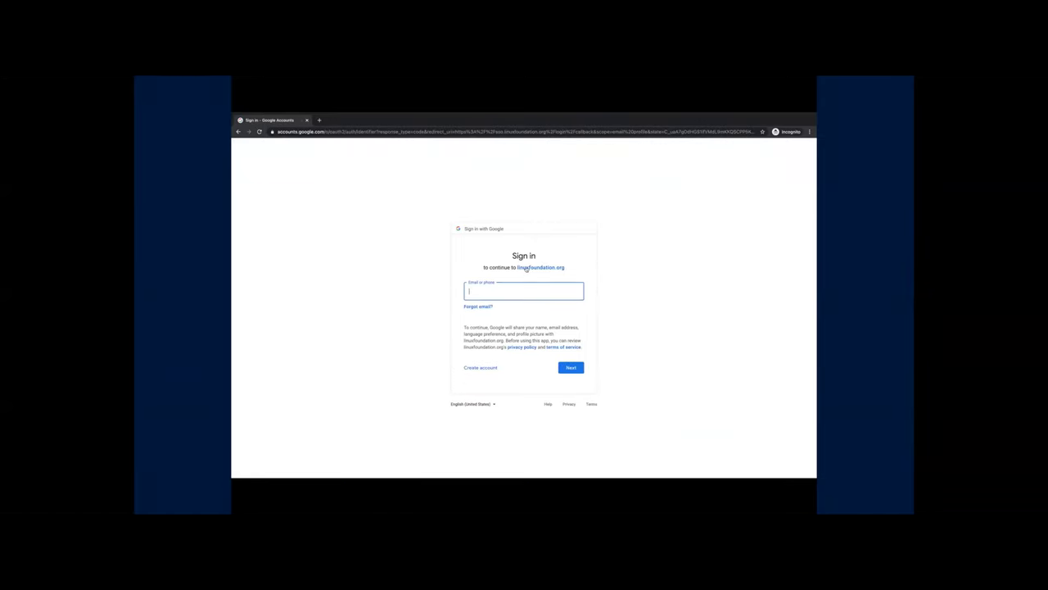
{"action": "key", "text": "Return"}
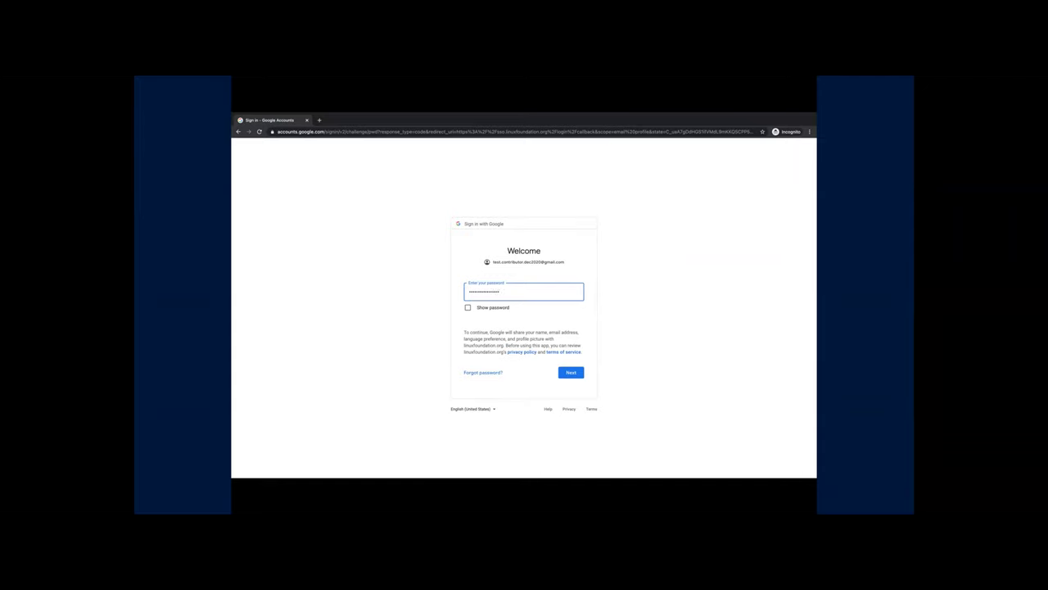
{"action": "left_click", "coordinate": [572, 374]}
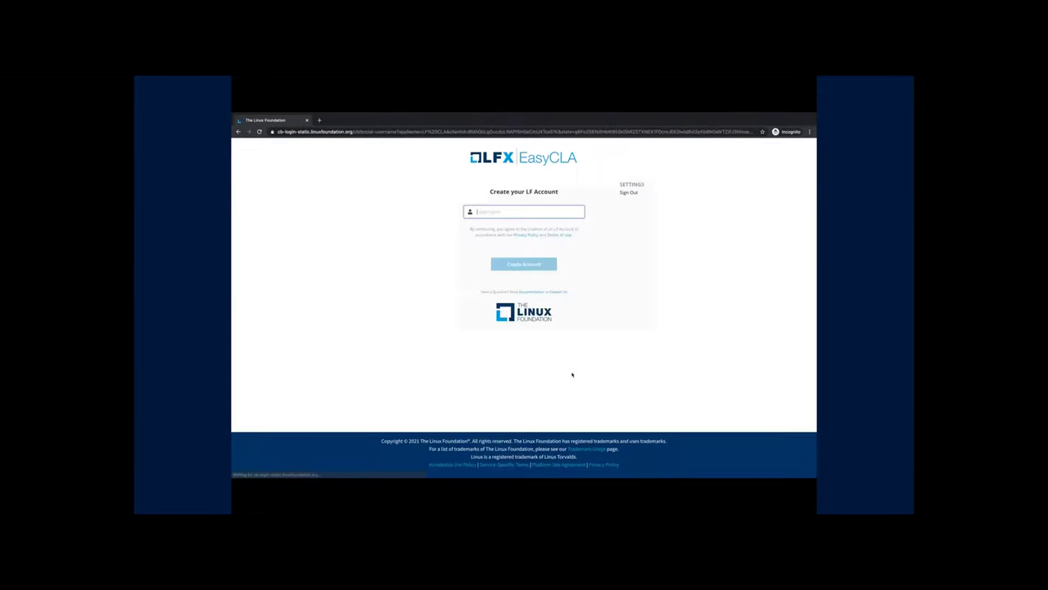
- Create the LF account using the contributor's chosen username
{"action": "type", "text": "test."}
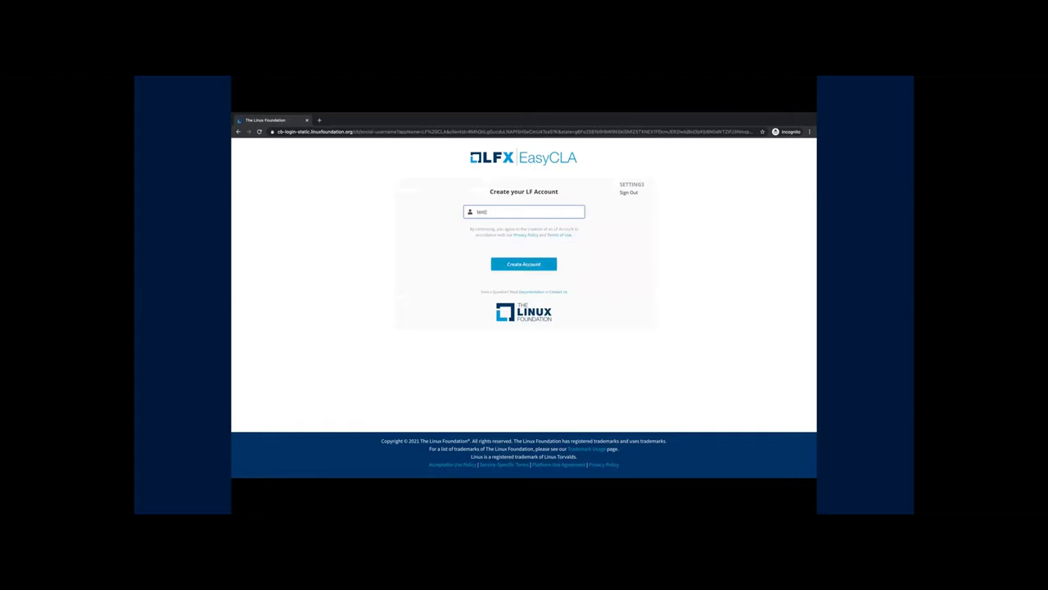
{"action": "type", "text": "contributor.dec2020"}
{"action": "left_click", "coordinate": [539, 264]}
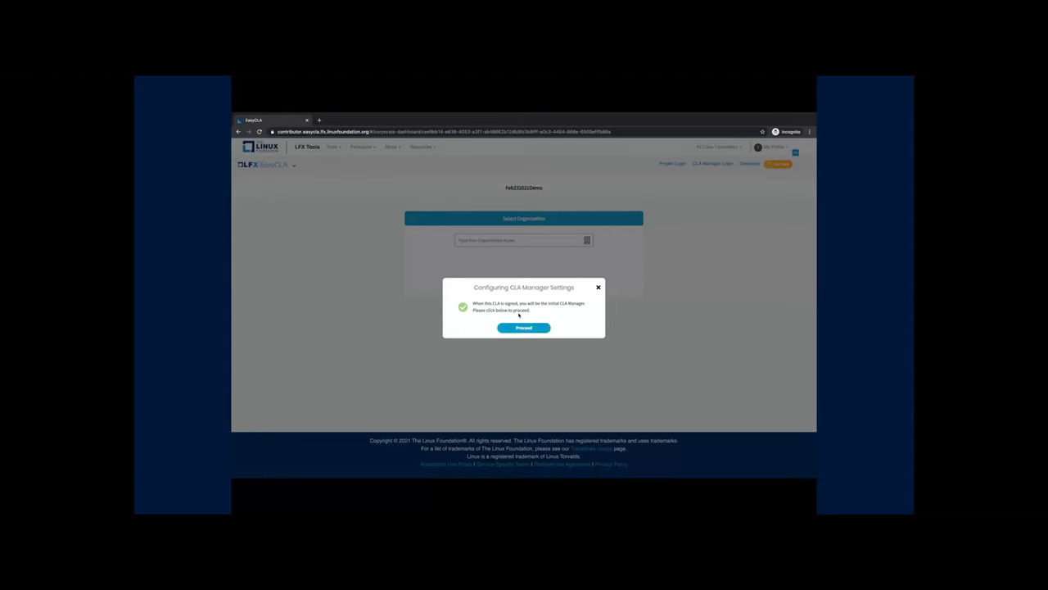
- Accept the initial CLA Manager setup and continue to organization 02232021's Corporate CLA Console
{"action": "left_click", "coordinate": [523, 328]}
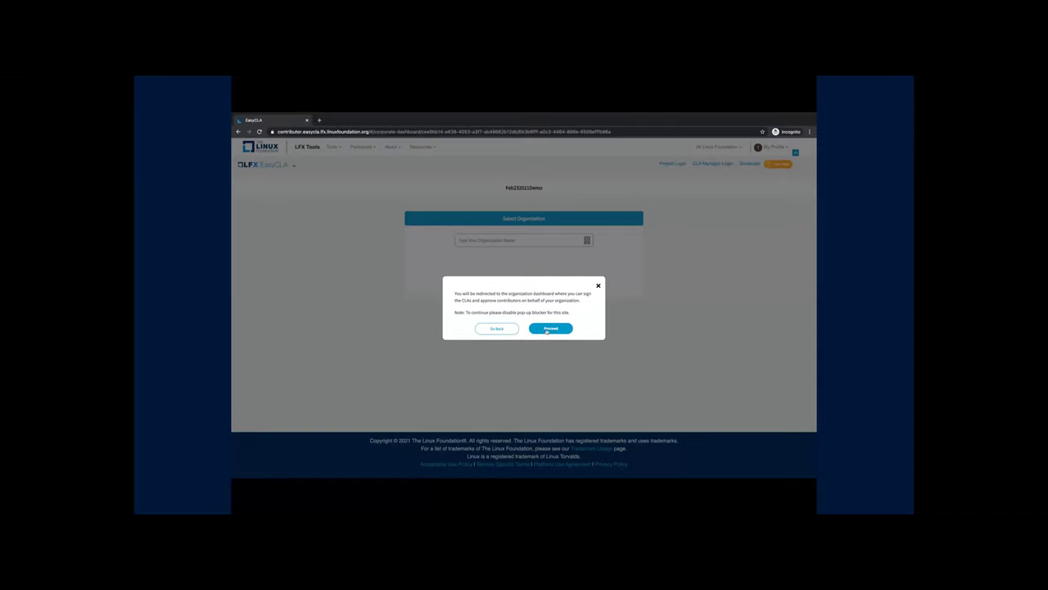
{"action": "left_click", "coordinate": [548, 328]}
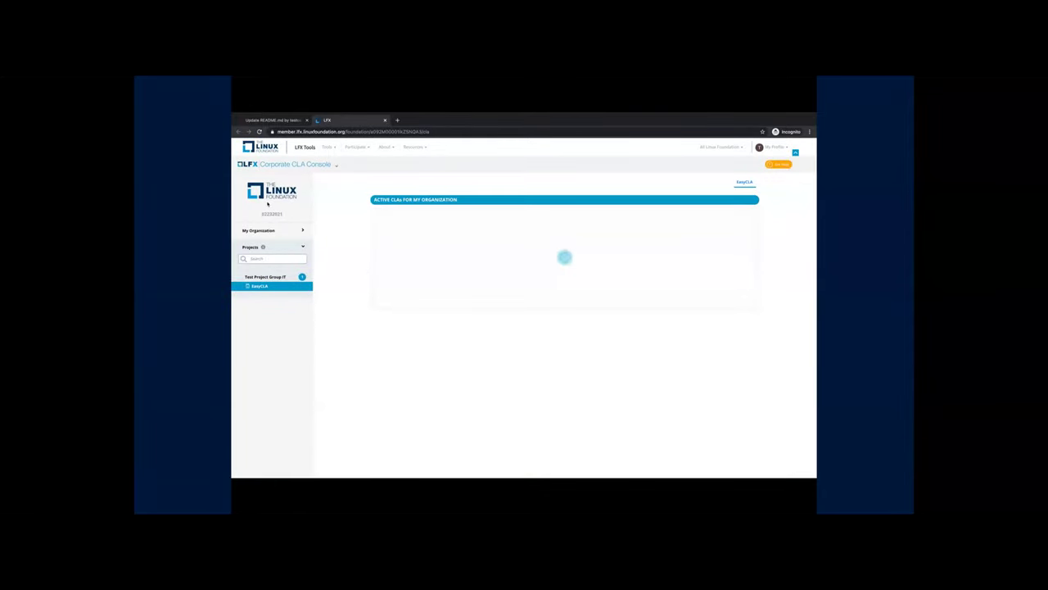
- Start the CLA process for organization 02232021
{"action": "left_click_drag", "start_coordinate": [288, 213], "coordinate": [672, 184]}
{"action": "mouse_move", "coordinate": [762, 151]}
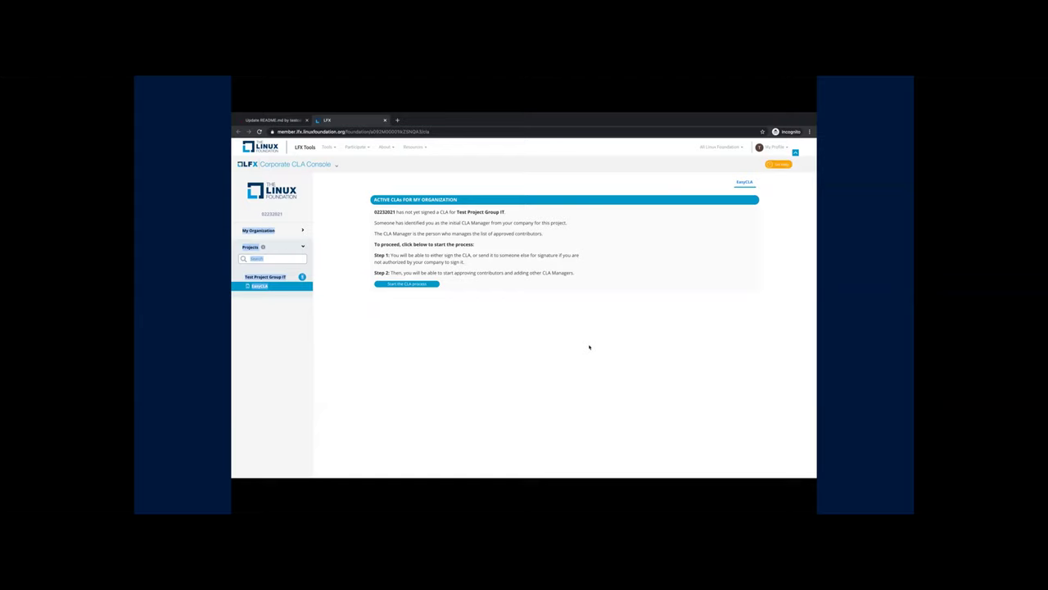
{"action": "left_click", "coordinate": [483, 350]}
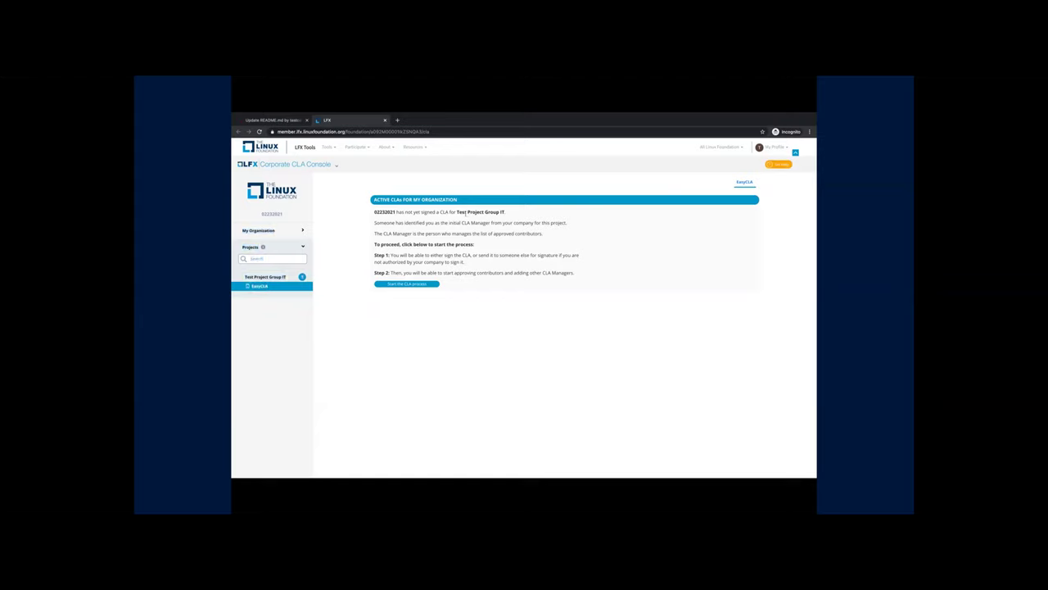
{"action": "left_click", "coordinate": [402, 284]}
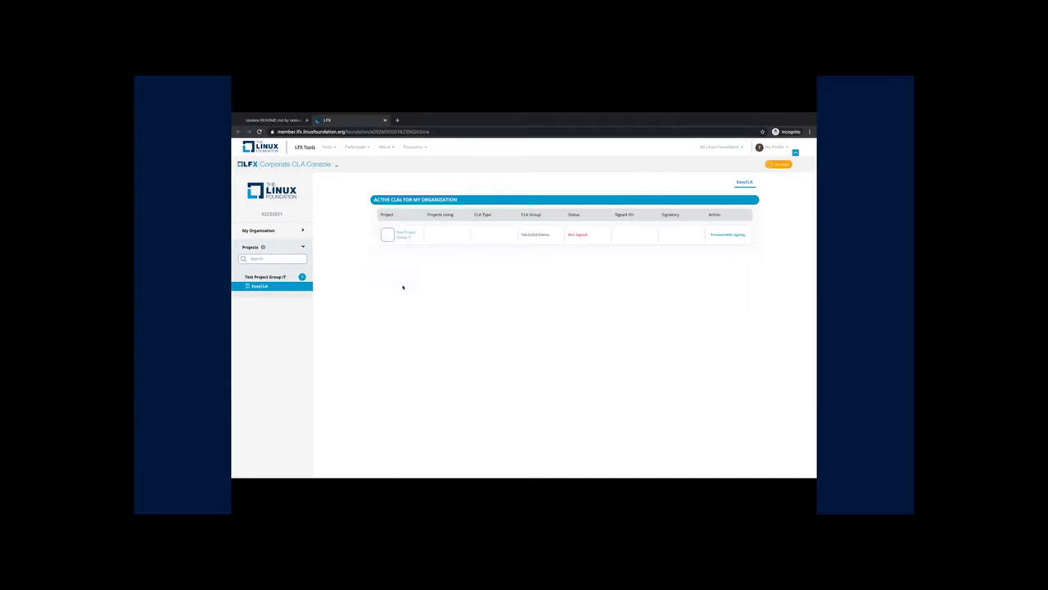
- Sign the Test Project Group IT CCLA yourself as authorized signatory and open it for review
{"action": "left_click", "coordinate": [734, 238]}
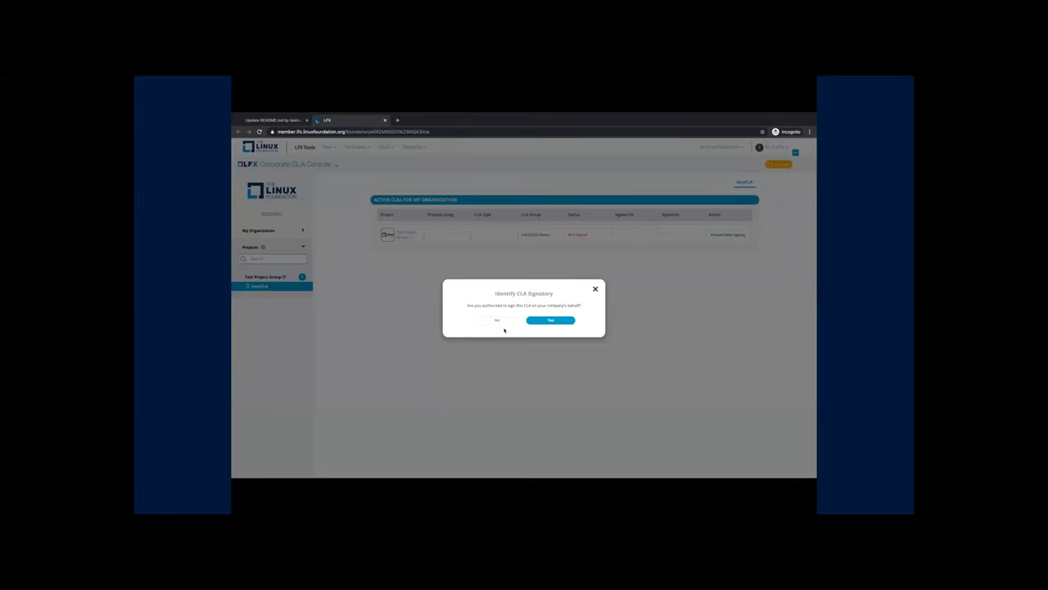
{"action": "left_click", "coordinate": [497, 320]}
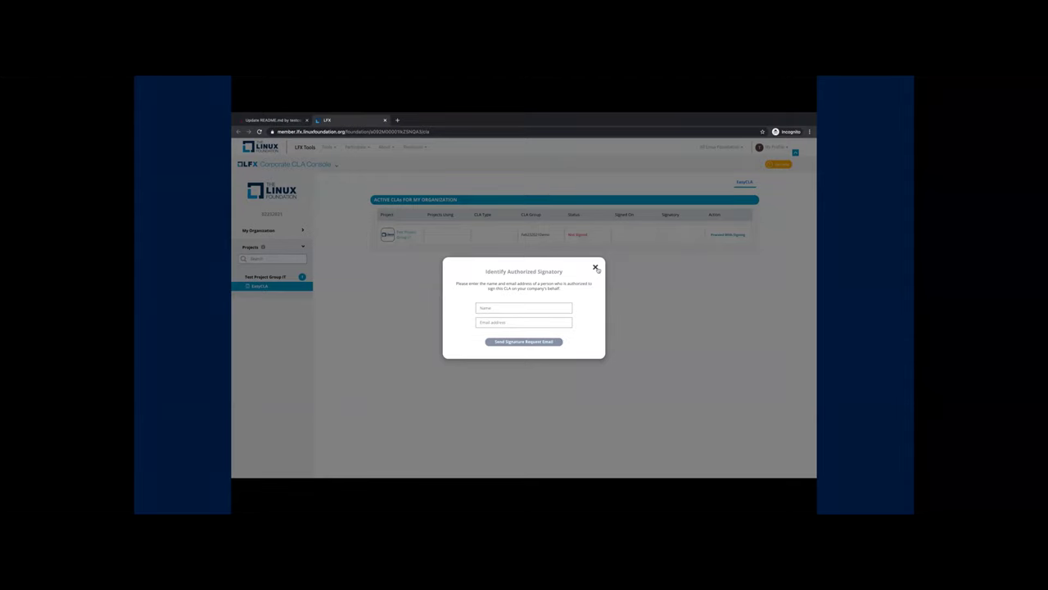
{"action": "left_click", "coordinate": [595, 268]}
{"action": "left_click", "coordinate": [729, 235]}
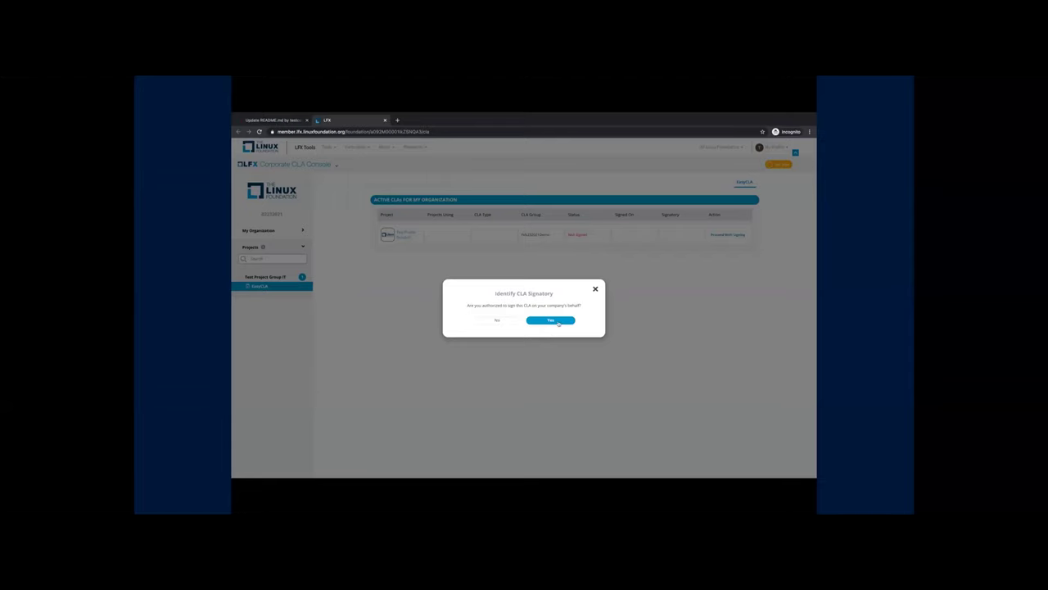
{"action": "left_click", "coordinate": [558, 321]}
{"action": "left_click", "coordinate": [533, 326]}
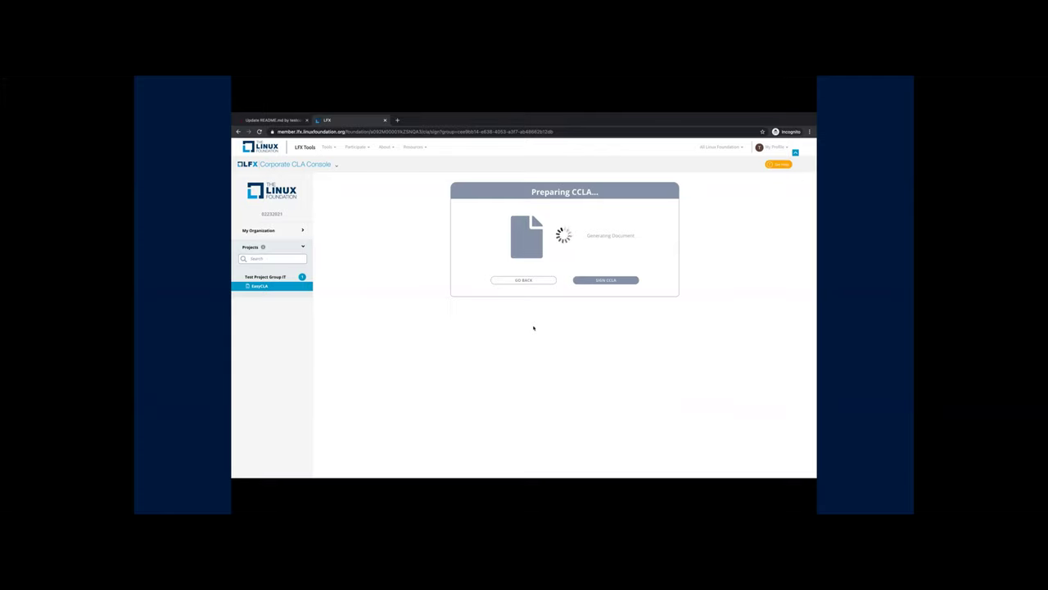
- Open the generated CCLA in DocuSign, declining location access and agreeing to review electronically
{"action": "left_click", "coordinate": [604, 267]}
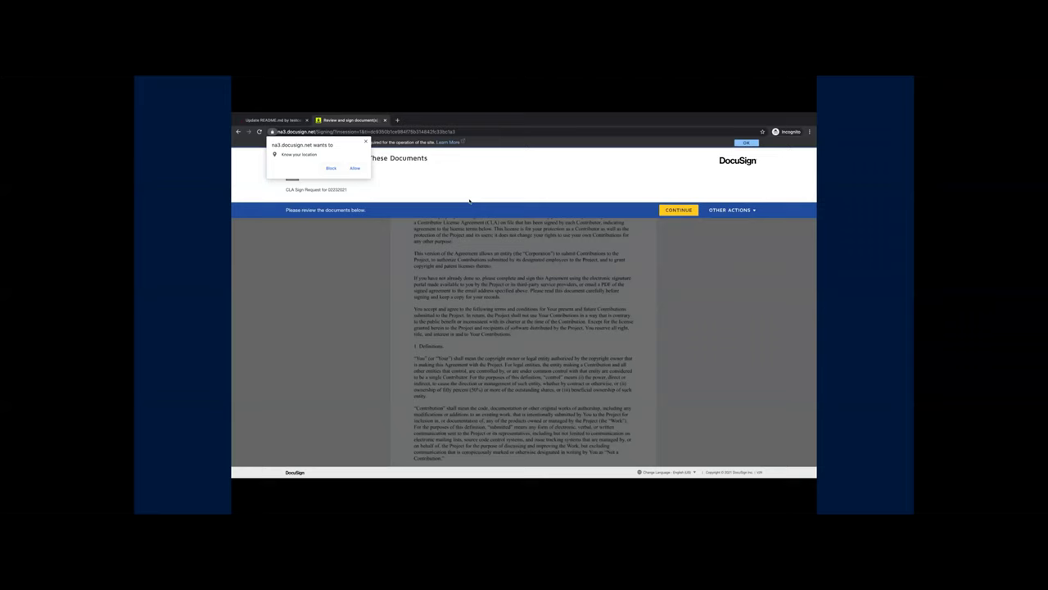
{"action": "left_click", "coordinate": [365, 143]}
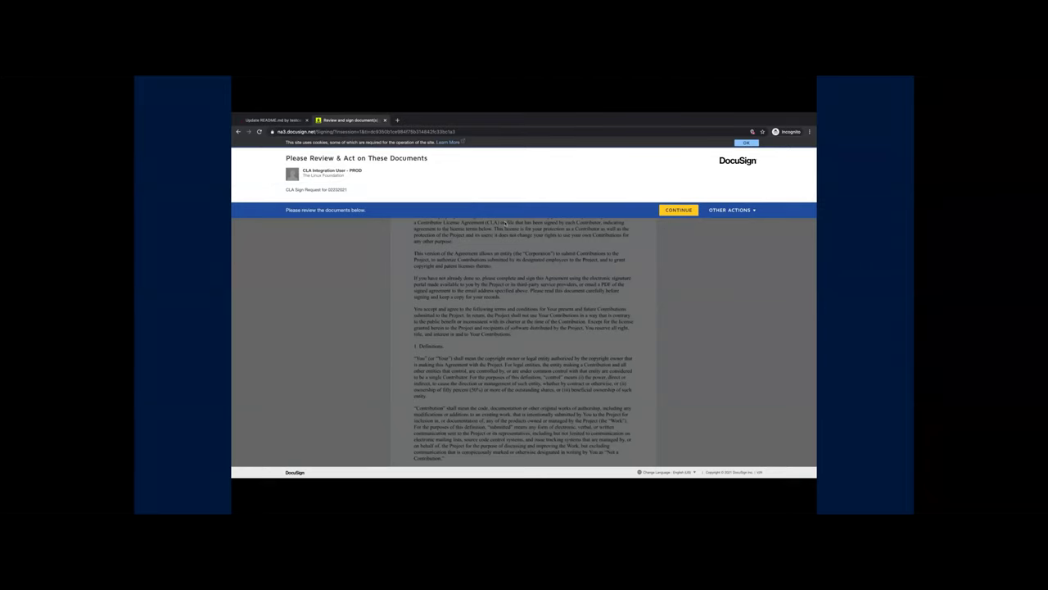
{"action": "left_click", "coordinate": [678, 211]}
{"action": "left_click", "coordinate": [370, 194]}
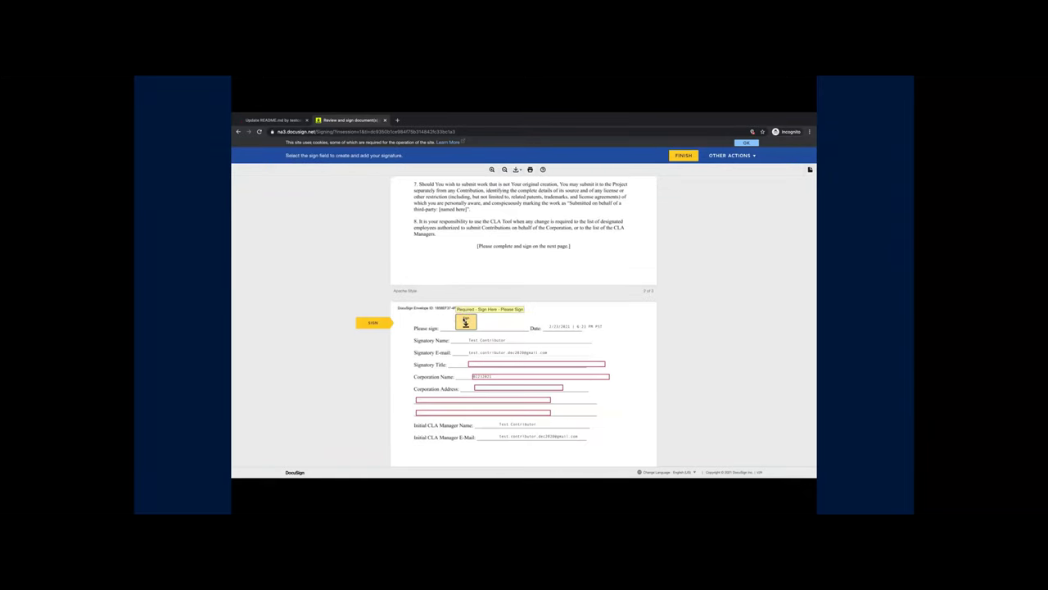
- Sign the first field with a drawn, adopted signature and enter 'Test' as the title
{"action": "left_click", "coordinate": [466, 320]}
{"action": "left_click_drag", "start_coordinate": [446, 271], "coordinate": [473, 268]}
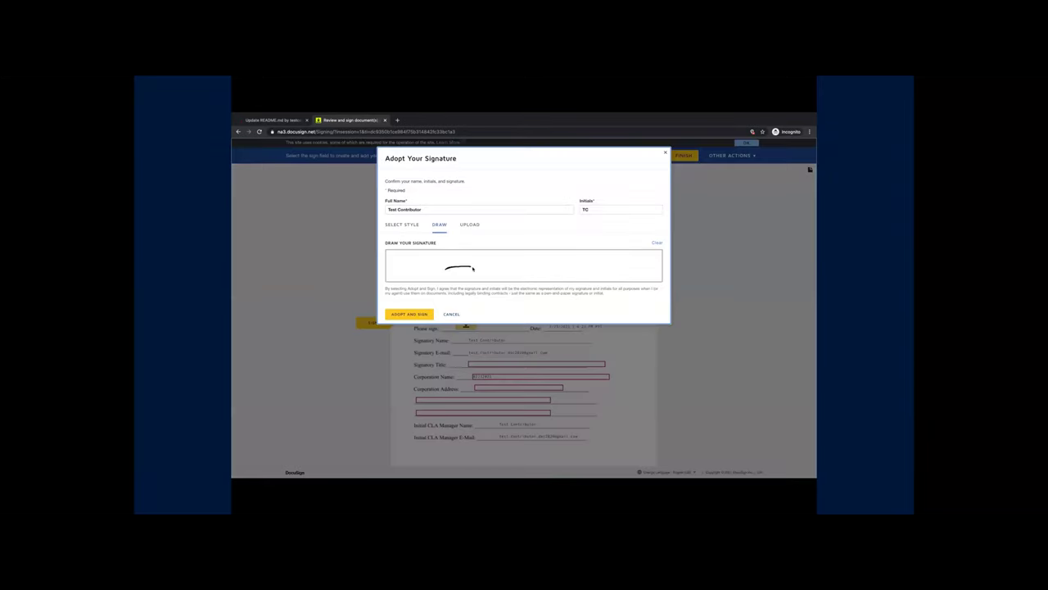
{"action": "left_click", "coordinate": [426, 314]}
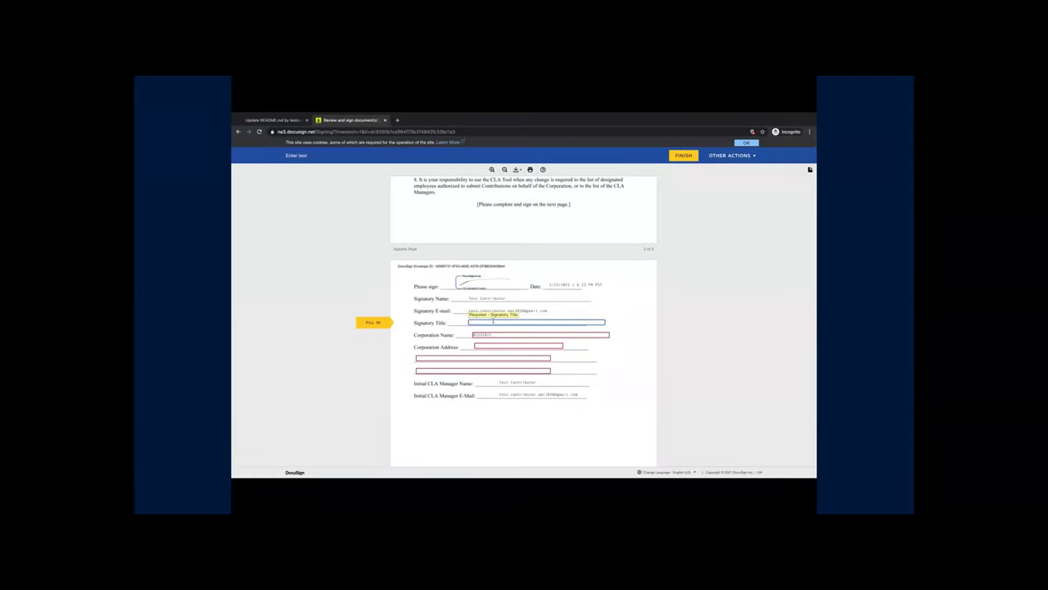
{"action": "type", "text": "Tester"}
{"action": "key", "text": "Tab"}
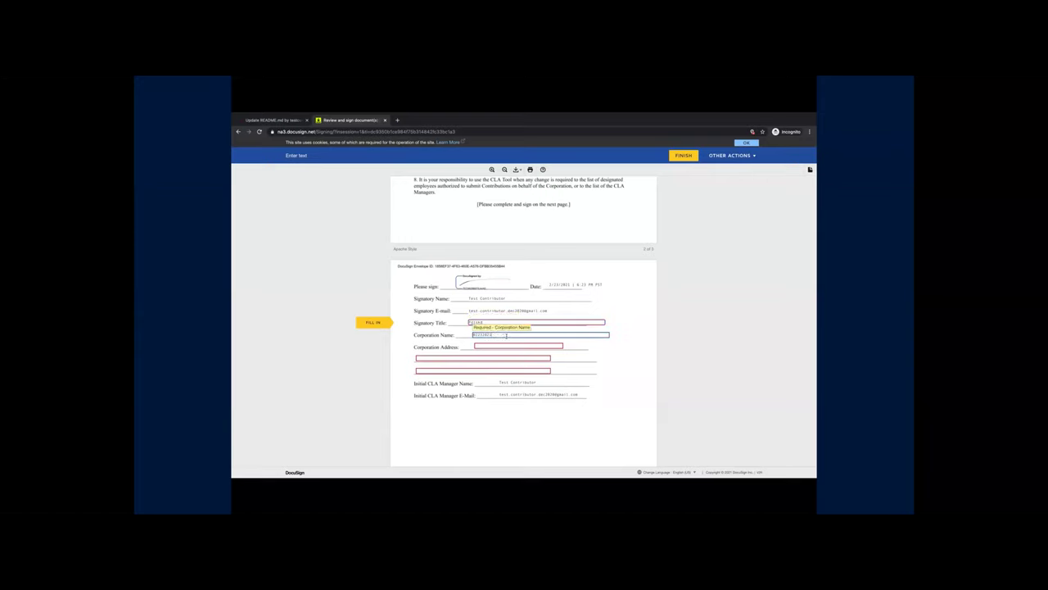
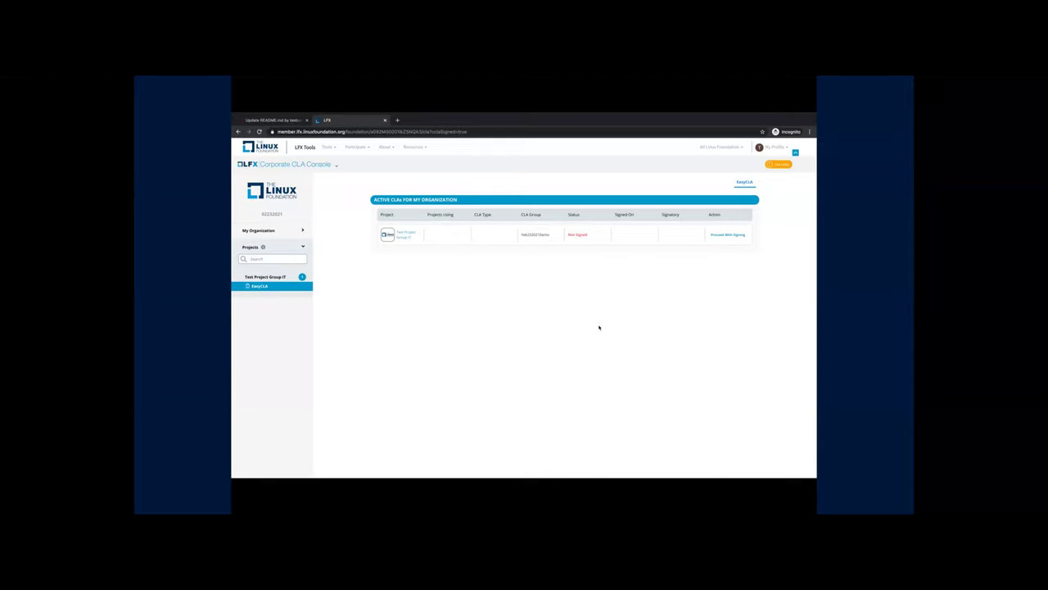
- Reload the console so the Test Project Group IT CLA shows Signed, dated Feb 23, 2021
{"action": "left_click", "coordinate": [526, 132]}
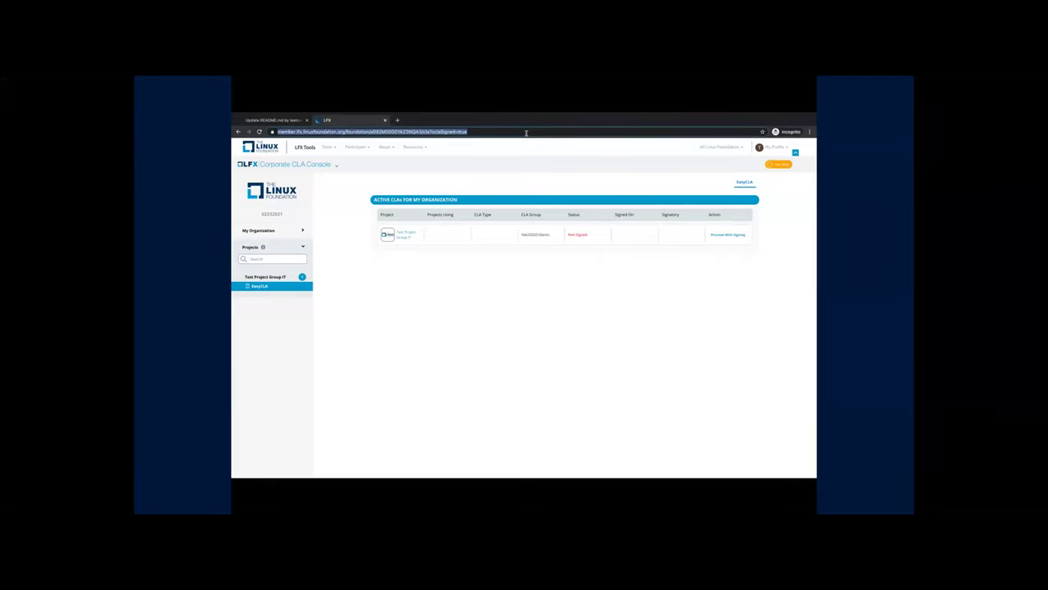
{"action": "key", "text": "Return"}
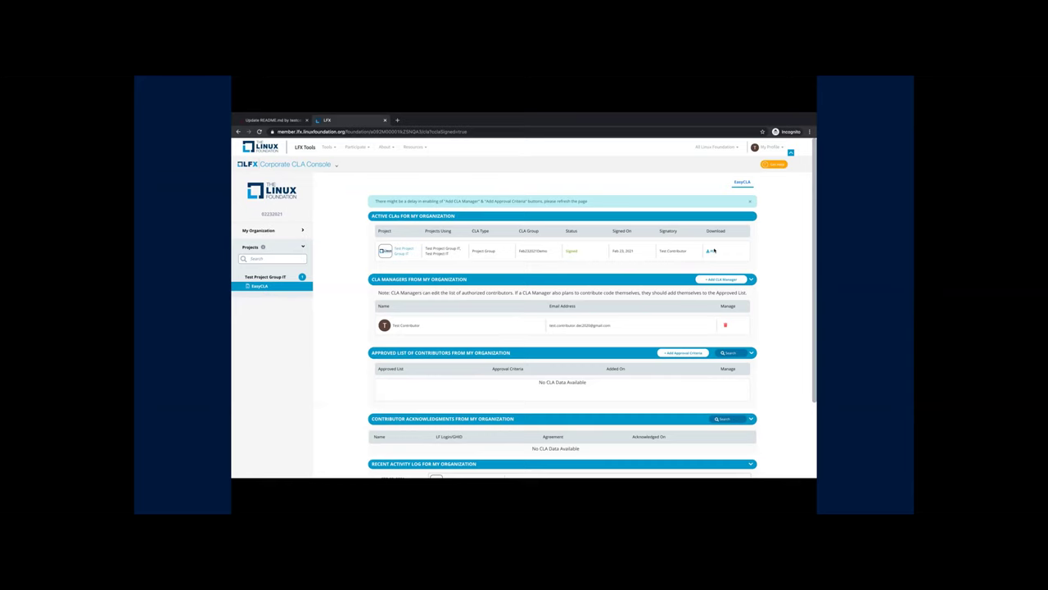
{"action": "scroll", "coordinate": [714, 250], "scroll_direction": "down", "scroll_amount": 1}
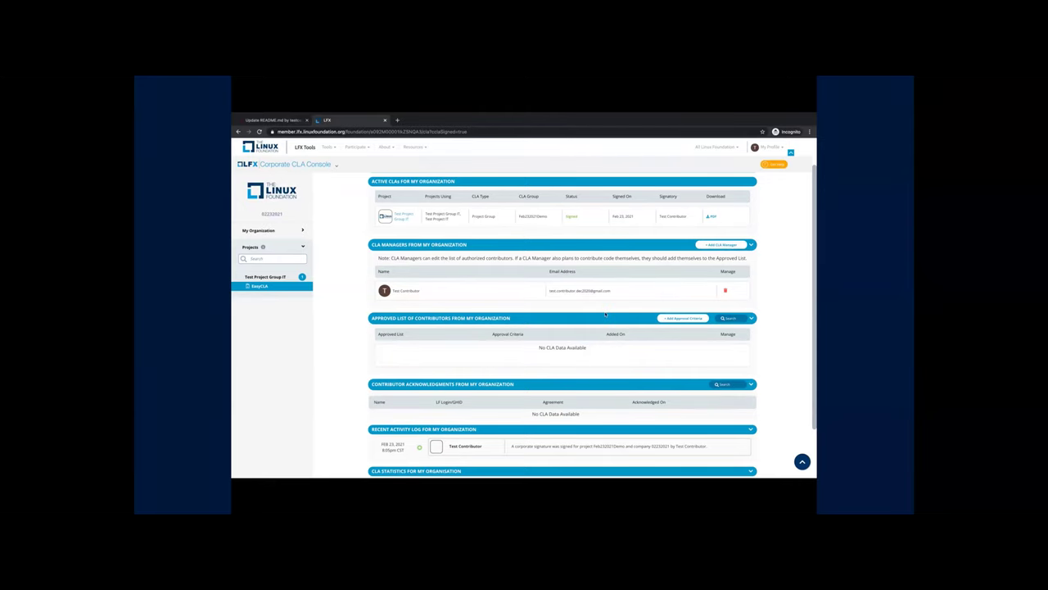
{"action": "left_click", "coordinate": [722, 245]}
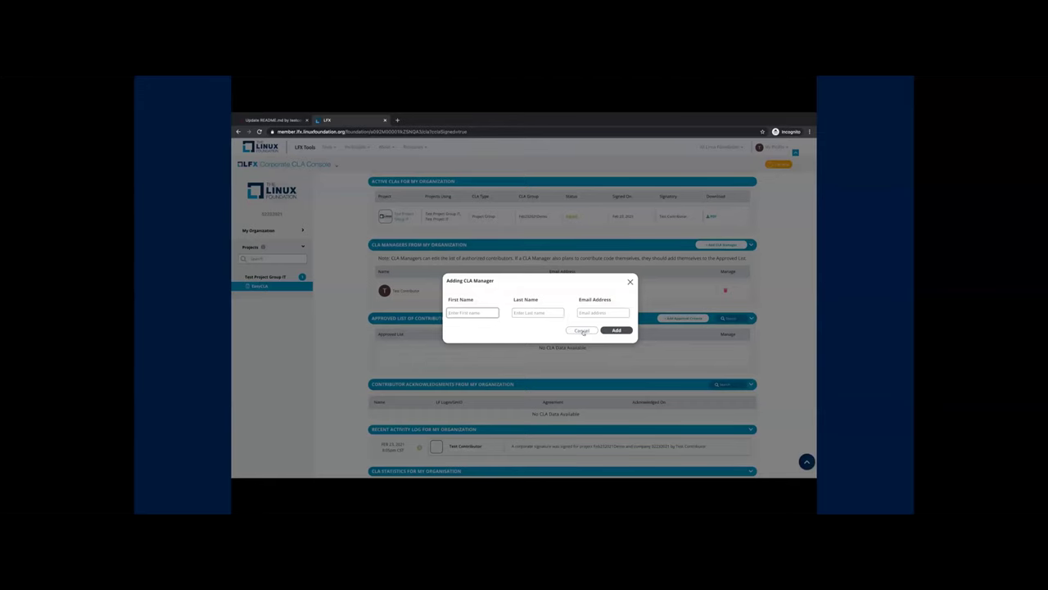
{"action": "left_click", "coordinate": [629, 282]}
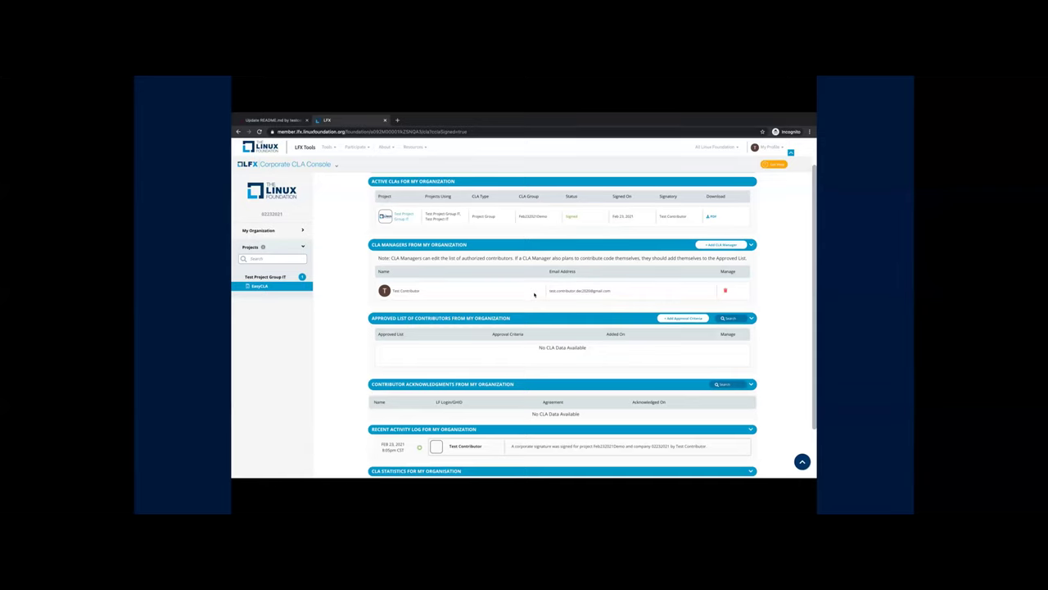
{"action": "scroll", "coordinate": [543, 319], "scroll_direction": "down", "scroll_amount": 1}
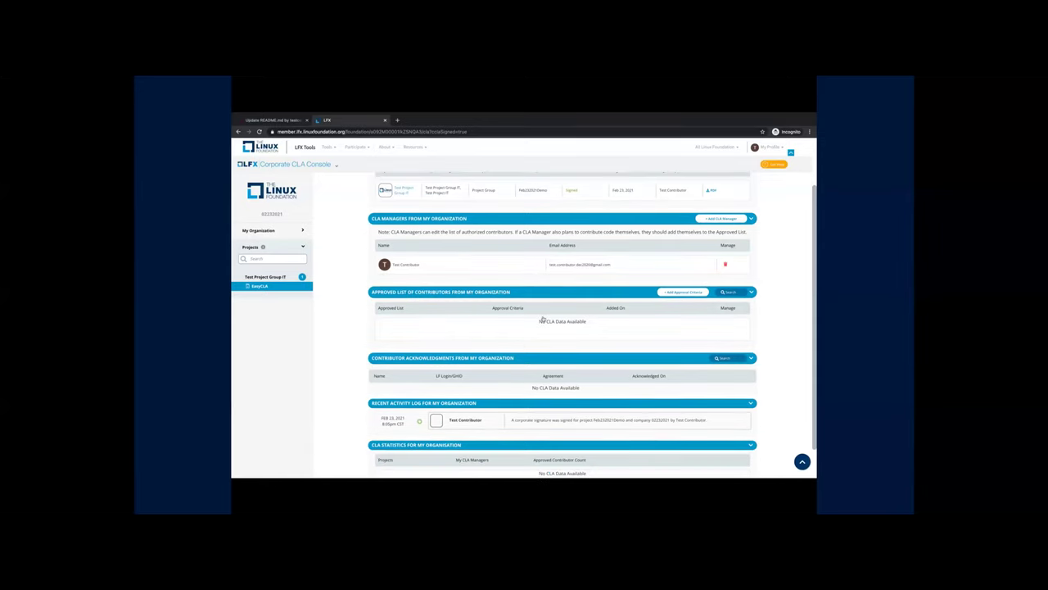
{"action": "scroll", "coordinate": [542, 318], "scroll_direction": "down", "scroll_amount": 1}
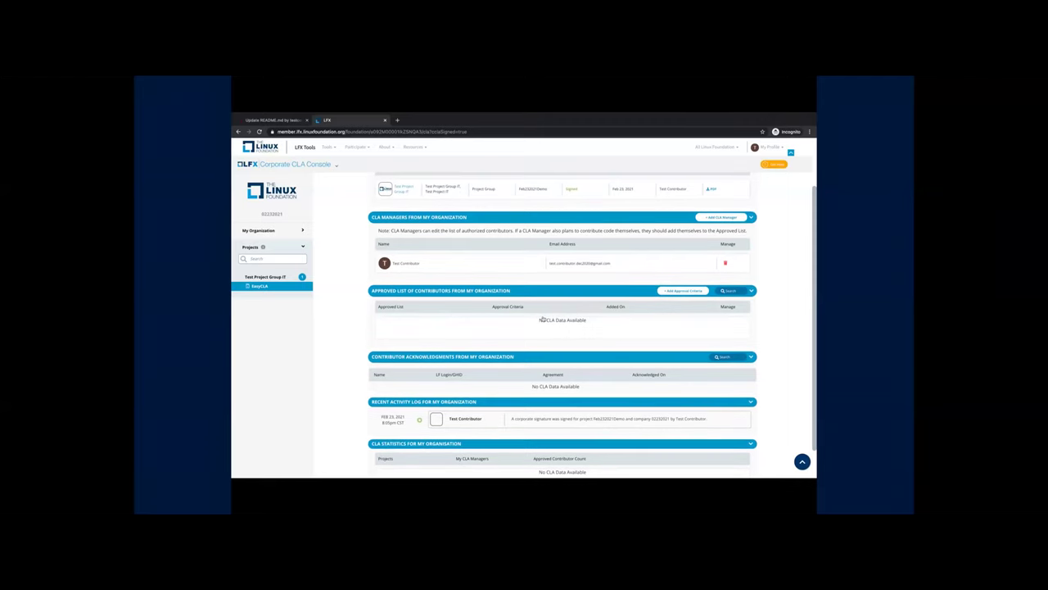
{"action": "scroll", "coordinate": [542, 320], "scroll_direction": "down", "scroll_amount": 1}
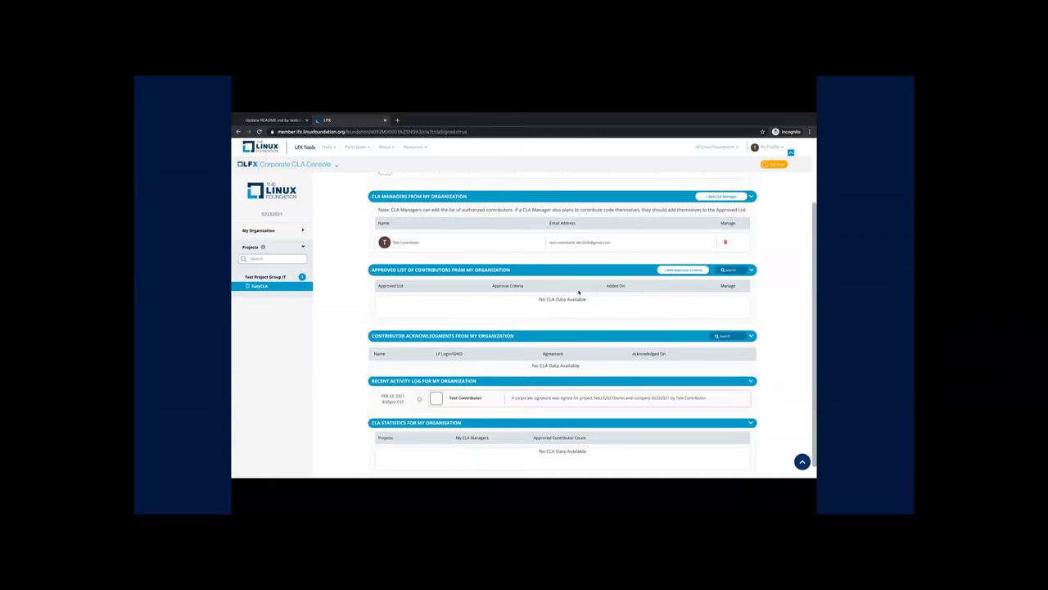
{"action": "left_click", "coordinate": [688, 269]}
- Add a Contributor's Gerrit/GitHub Email approval for the contributor's email address and save it
{"action": "left_click", "coordinate": [518, 239]}
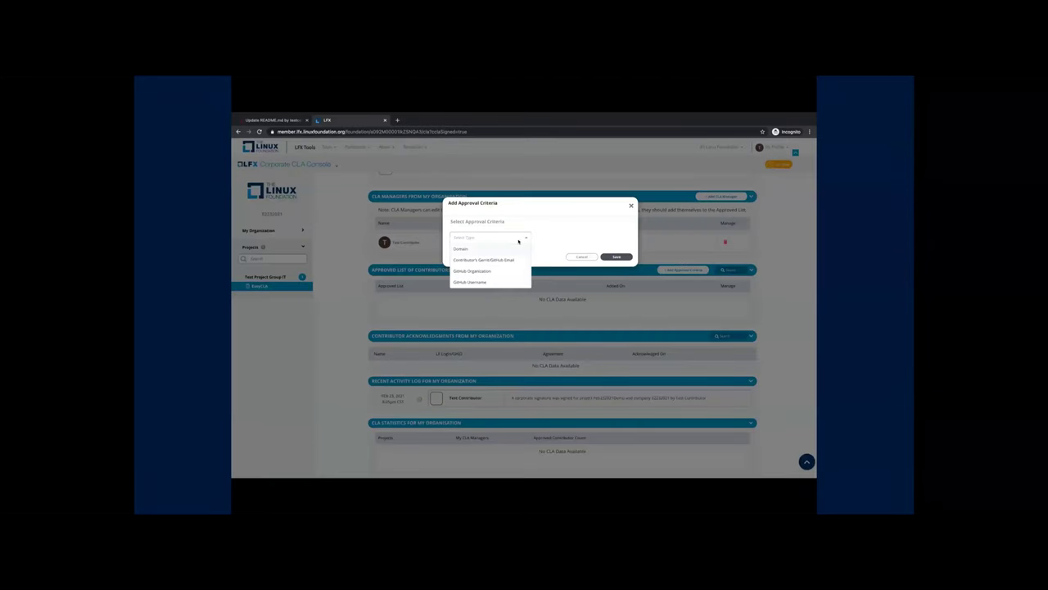
{"action": "left_click", "coordinate": [500, 260]}
{"action": "left_click", "coordinate": [569, 238]}
{"action": "type", "text": "te"}
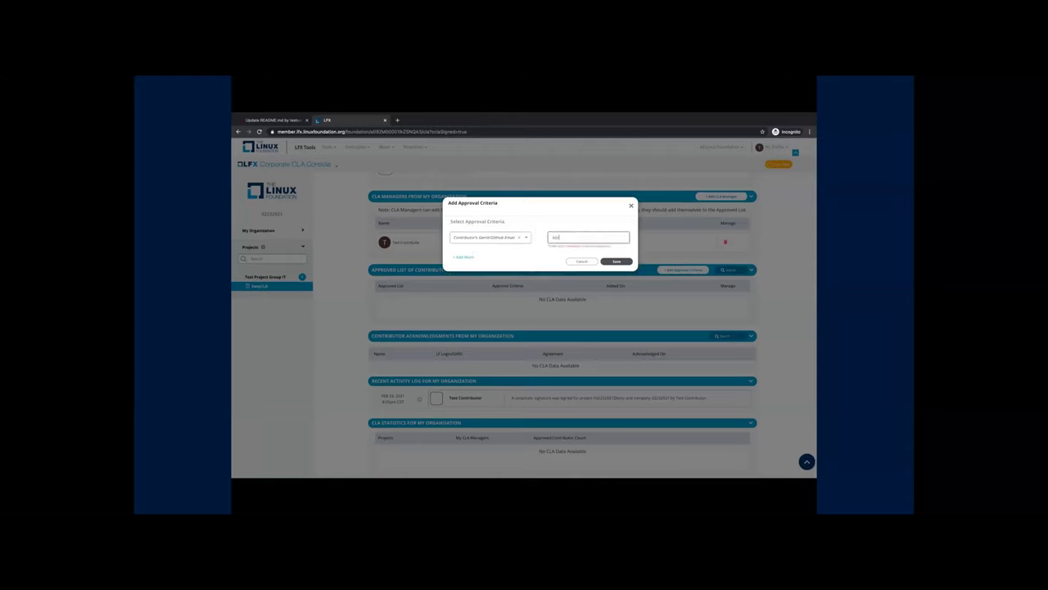
{"action": "type", "text": "st contrib"}
{"action": "type", "text": "com"}
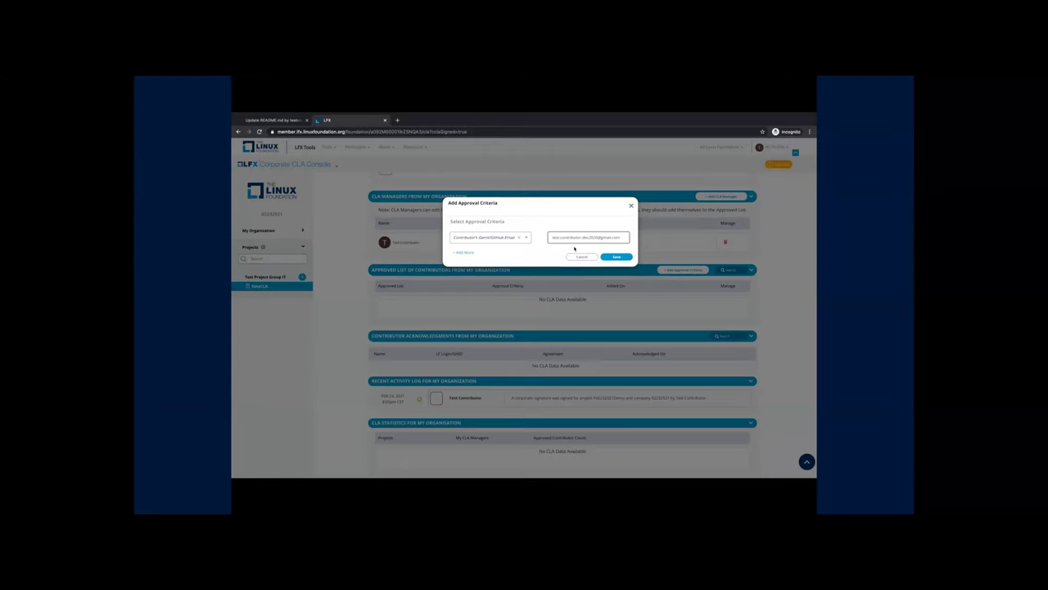
{"action": "left_click", "coordinate": [618, 258]}
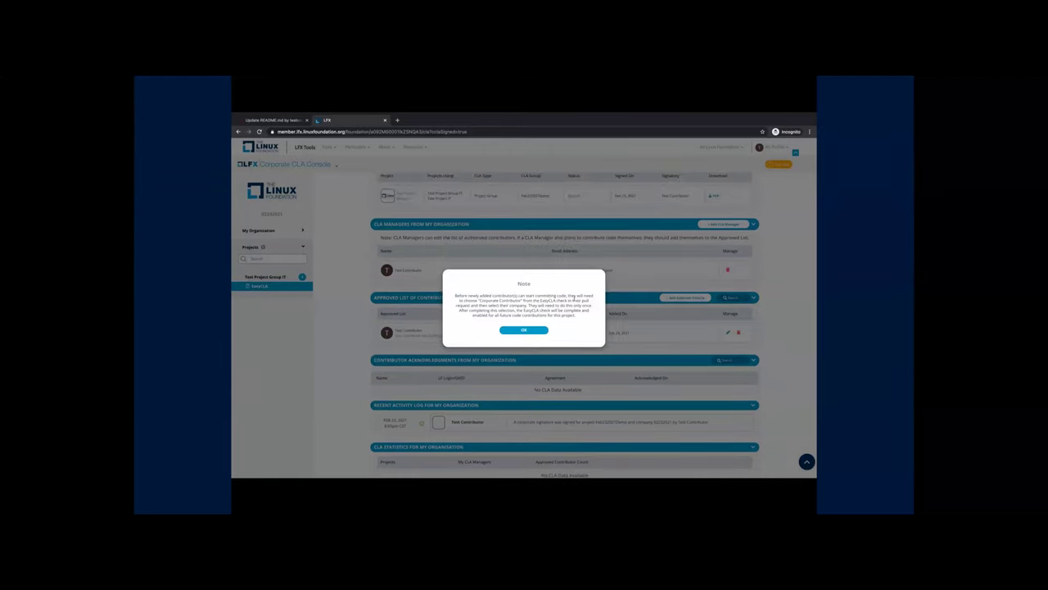
{"action": "left_click", "coordinate": [532, 330]}
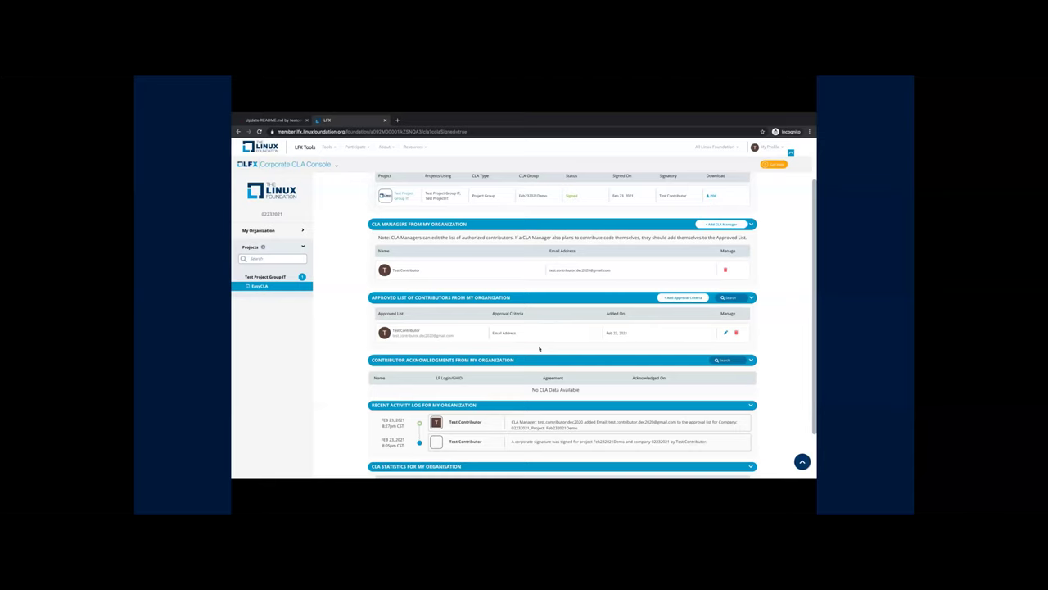
- Scroll through the approved contributors list and activity log to review the new email entry
{"action": "scroll", "coordinate": [539, 348], "scroll_direction": "down", "scroll_amount": 1}
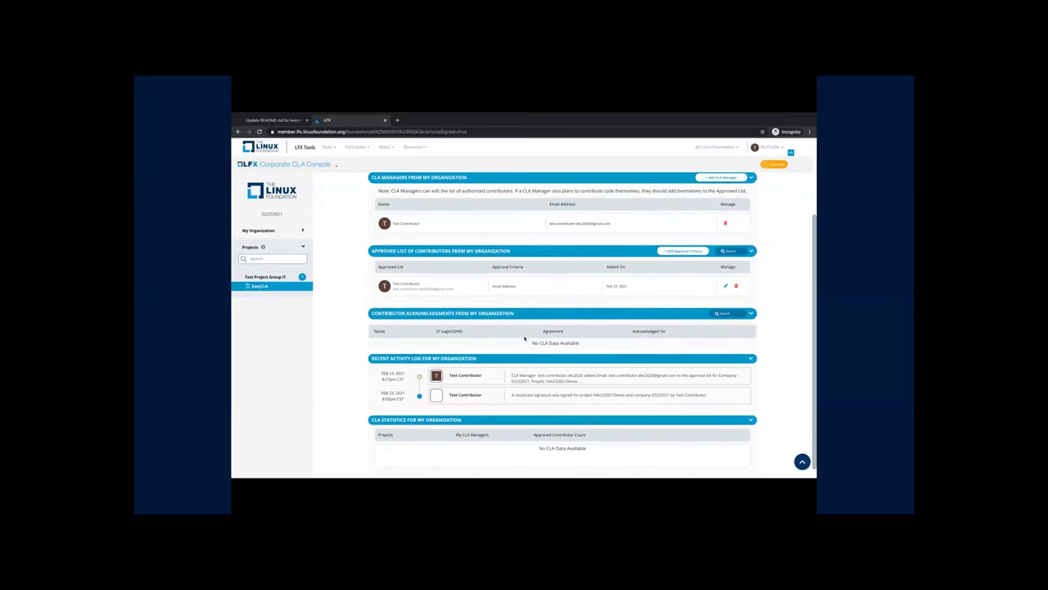
{"action": "scroll", "coordinate": [525, 337], "scroll_direction": "down", "scroll_amount": 1}
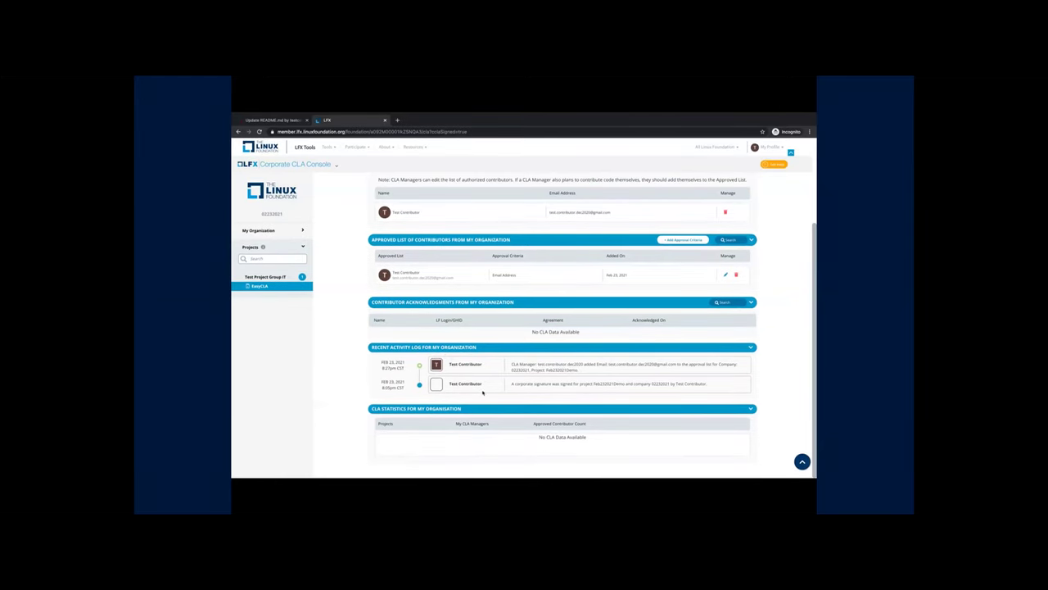
{"action": "scroll", "coordinate": [482, 390], "scroll_direction": "down", "scroll_amount": 1}
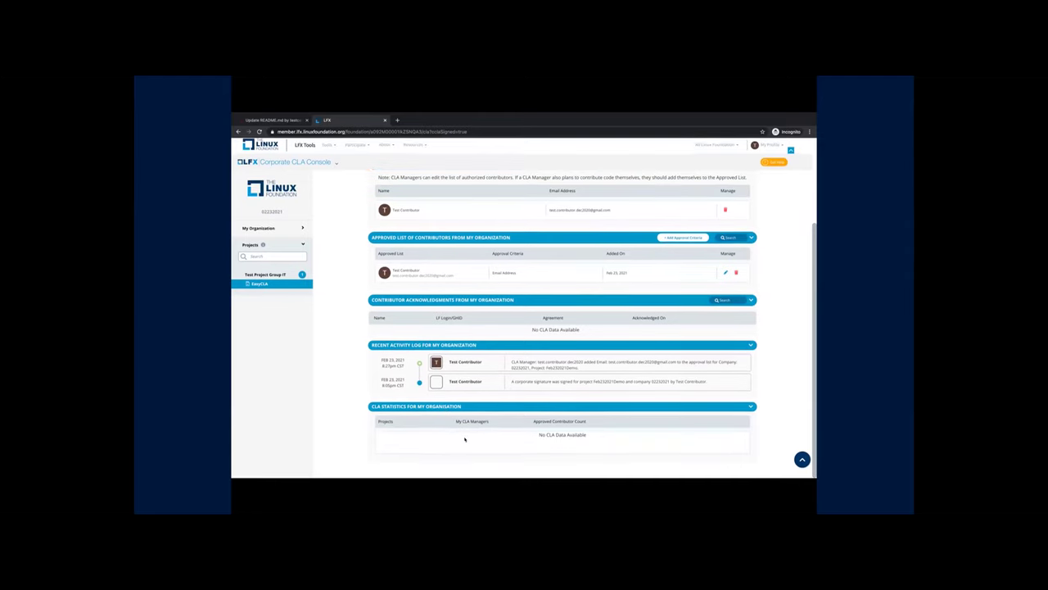
{"action": "scroll", "coordinate": [464, 438], "scroll_direction": "up", "scroll_amount": 1}
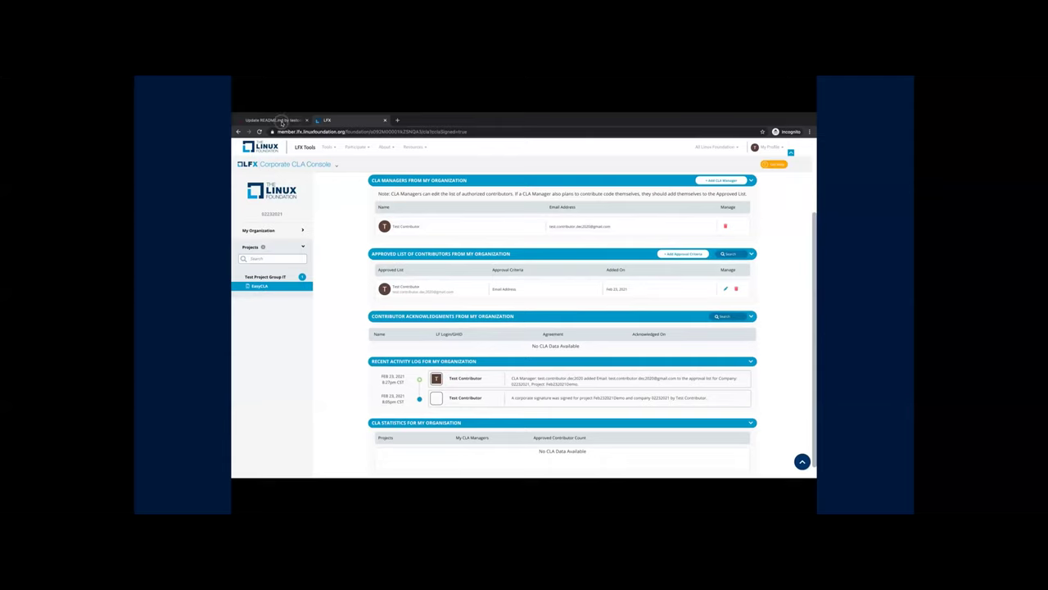
- Return to the GitHub pull request and follow the EasyCLA comment's authorization link
{"action": "left_click", "coordinate": [278, 120]}
{"action": "scroll", "coordinate": [426, 335], "scroll_direction": "down", "scroll_amount": 2}
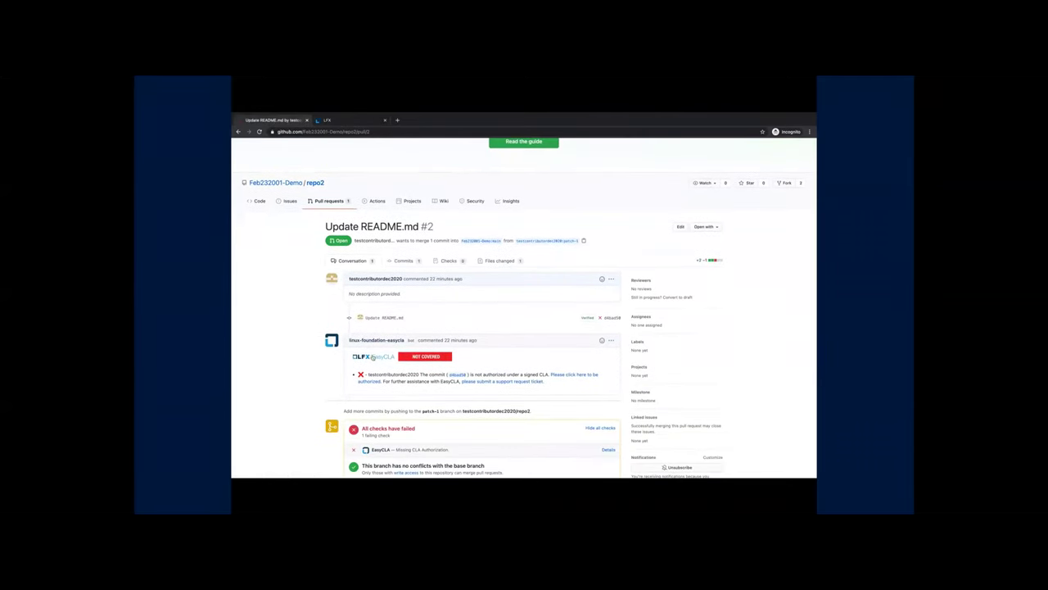
{"action": "left_click", "coordinate": [373, 357]}
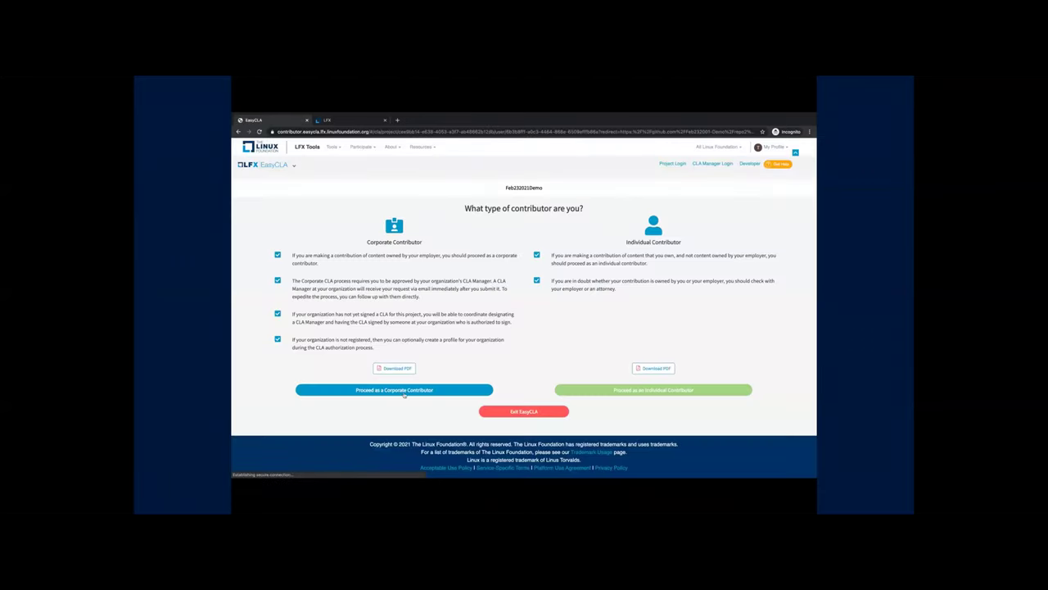
- Proceed as a corporate contributor of 02232021 and accept the required individual CLA for signing
{"action": "left_click", "coordinate": [404, 392]}
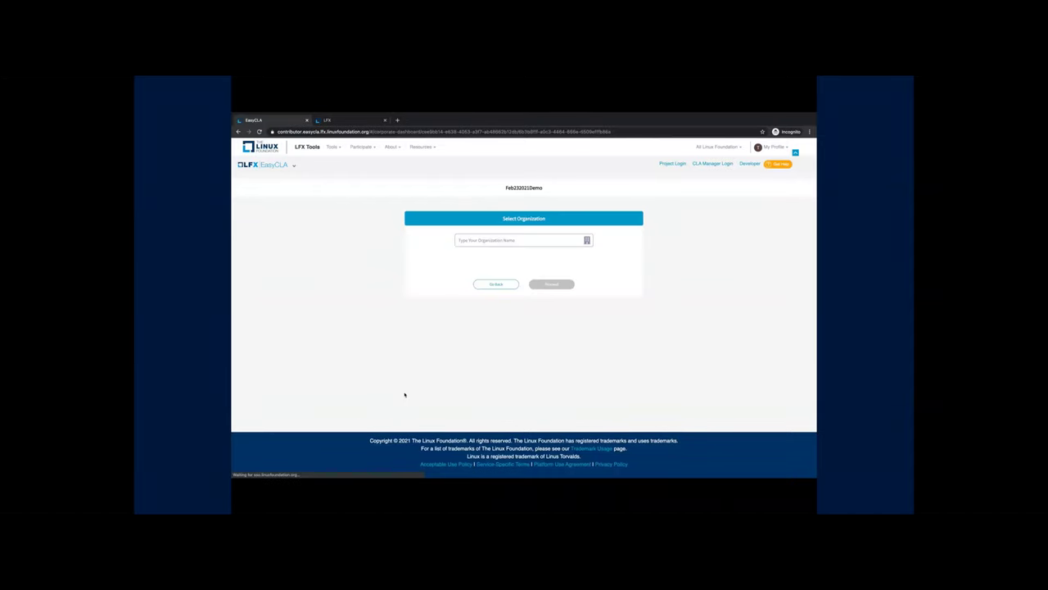
{"action": "left_click", "coordinate": [493, 240]}
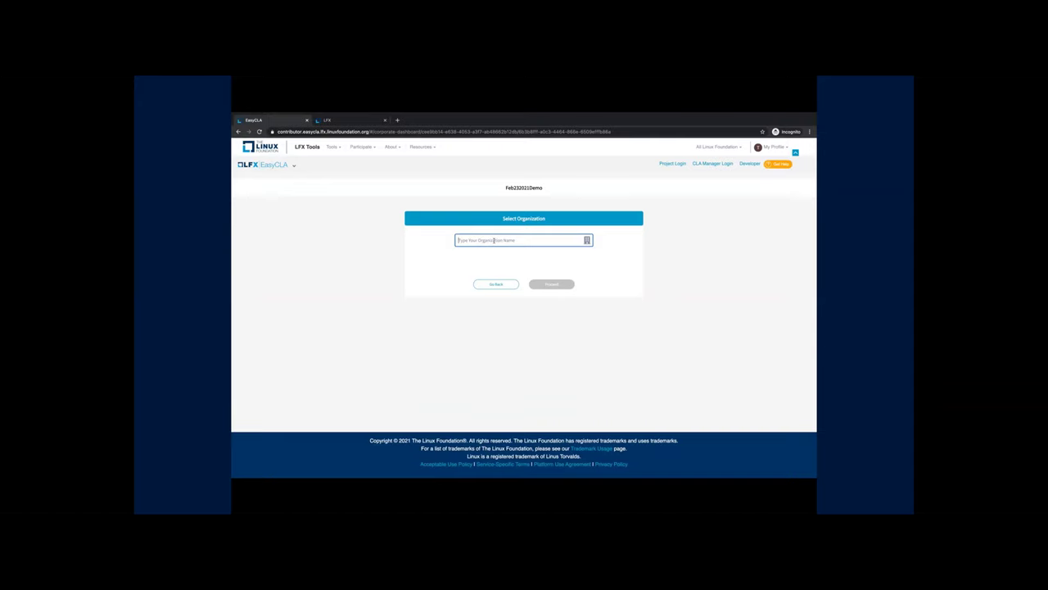
{"action": "left_click", "coordinate": [494, 240]}
{"action": "type", "text": "G"}
{"action": "type", "text": "2"}
{"action": "type", "text": "23"}
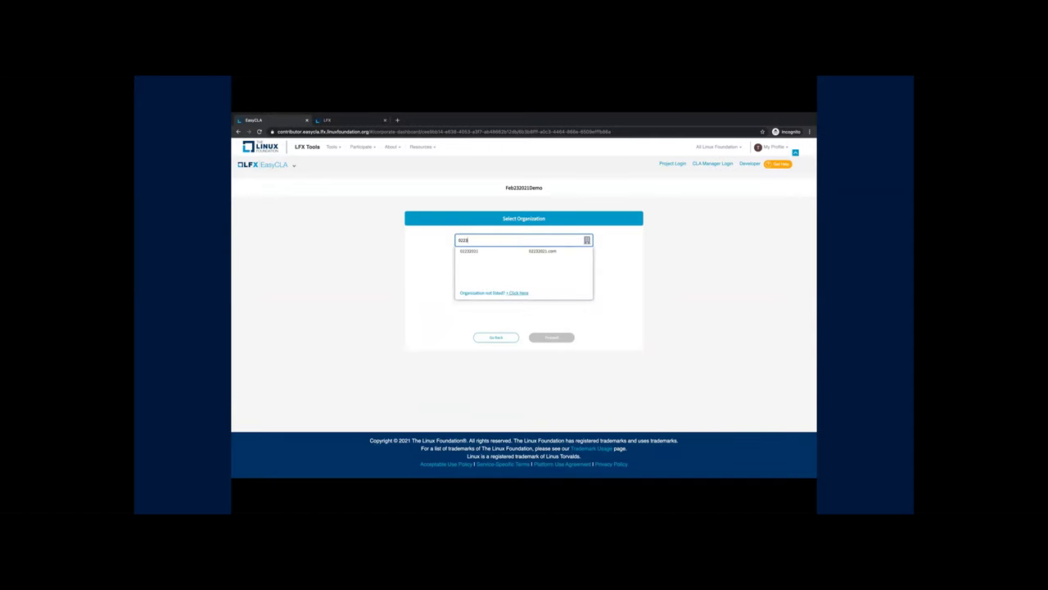
{"action": "left_click", "coordinate": [471, 252]}
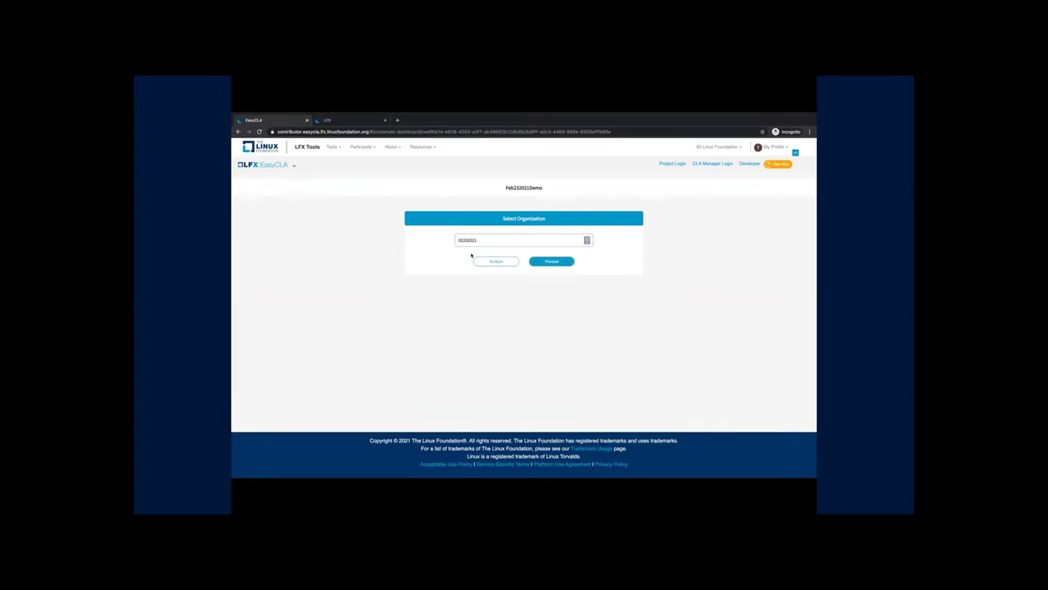
{"action": "left_click", "coordinate": [551, 262]}
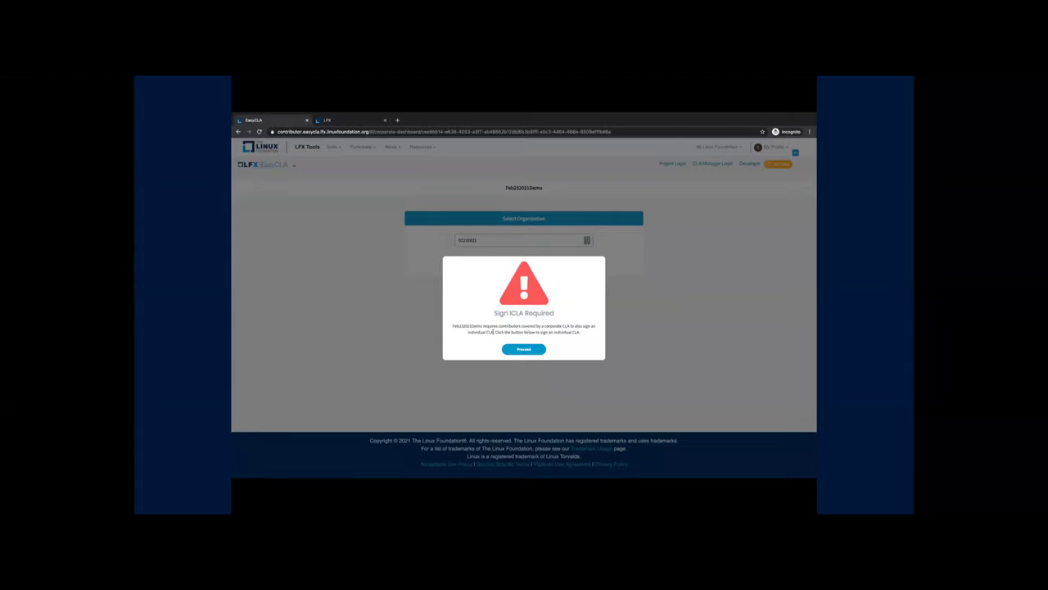
{"action": "left_click", "coordinate": [521, 350]}
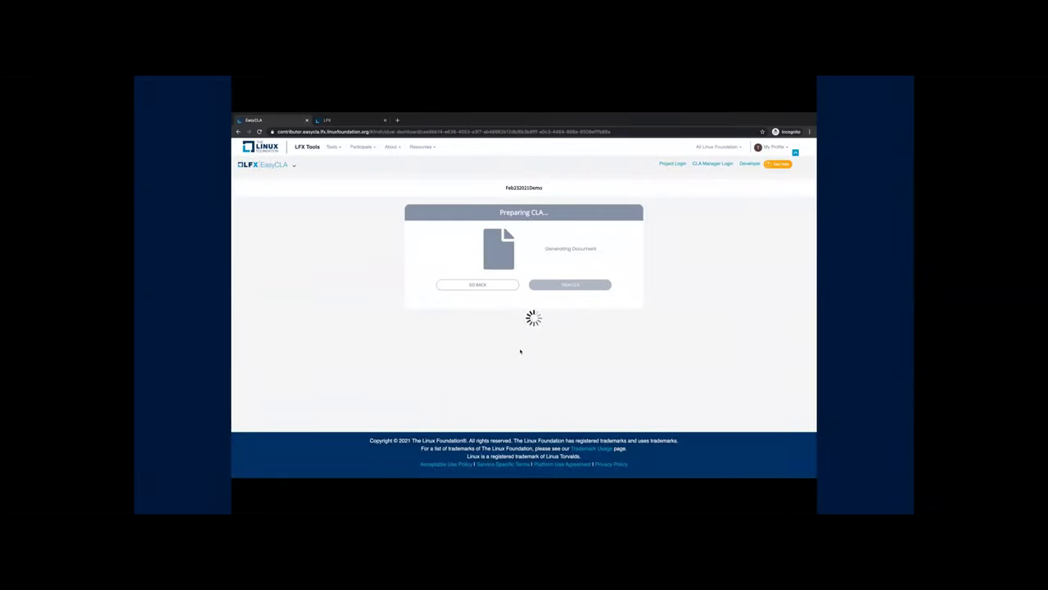
{"action": "left_click", "coordinate": [568, 287]}
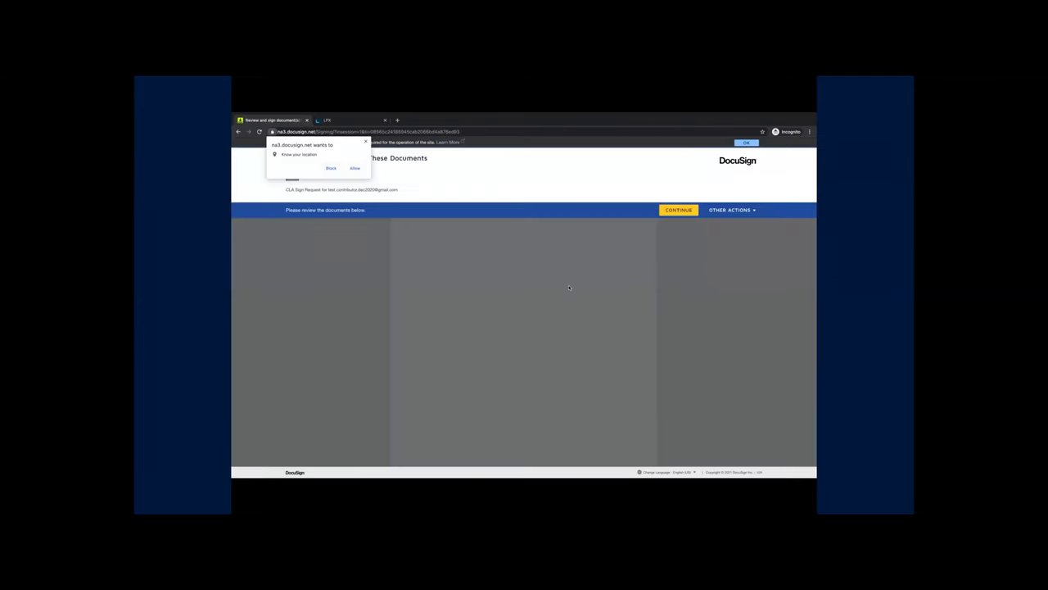
- Block the location request and continue to the Individual CLA v2.0 signing view
{"action": "left_click", "coordinate": [331, 169]}
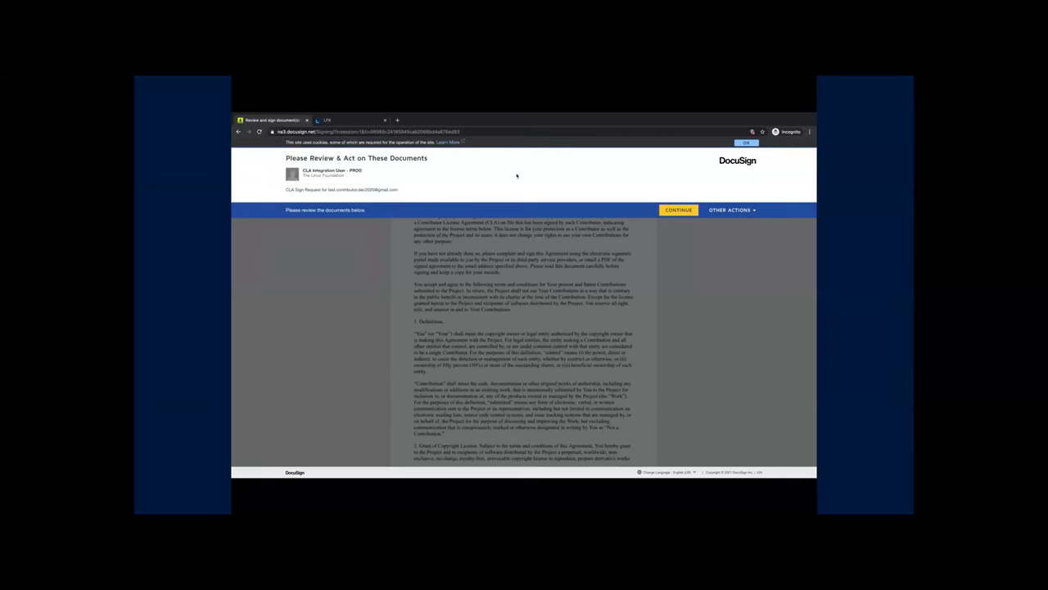
{"action": "left_click", "coordinate": [679, 209]}
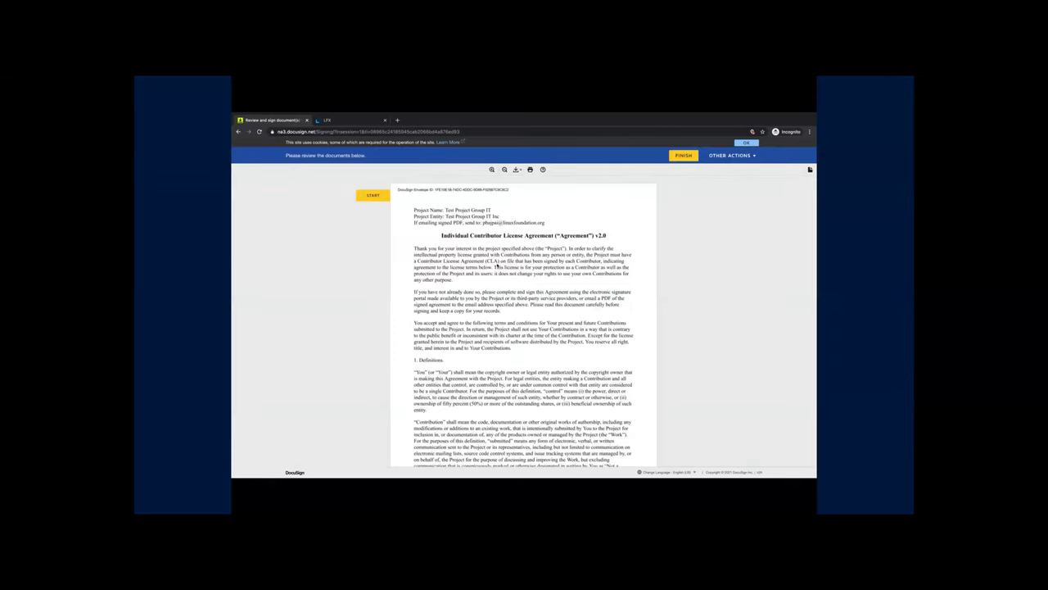
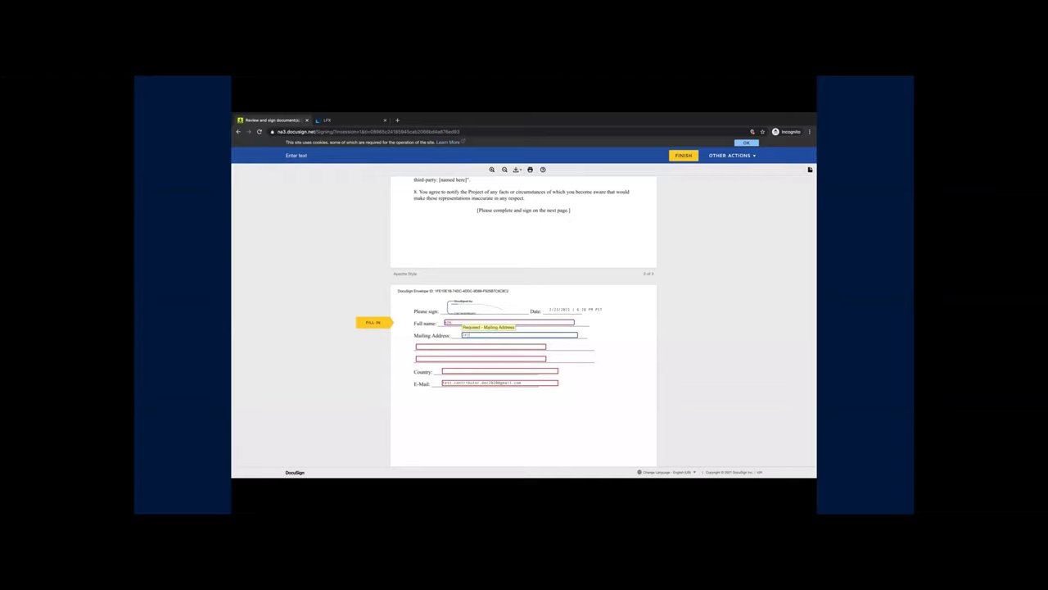
- Fill the last address line with 'test' and Country with 'US', then finish and submit the CLA
{"action": "type", "text": "test"}
{"action": "key", "text": "Tab"}
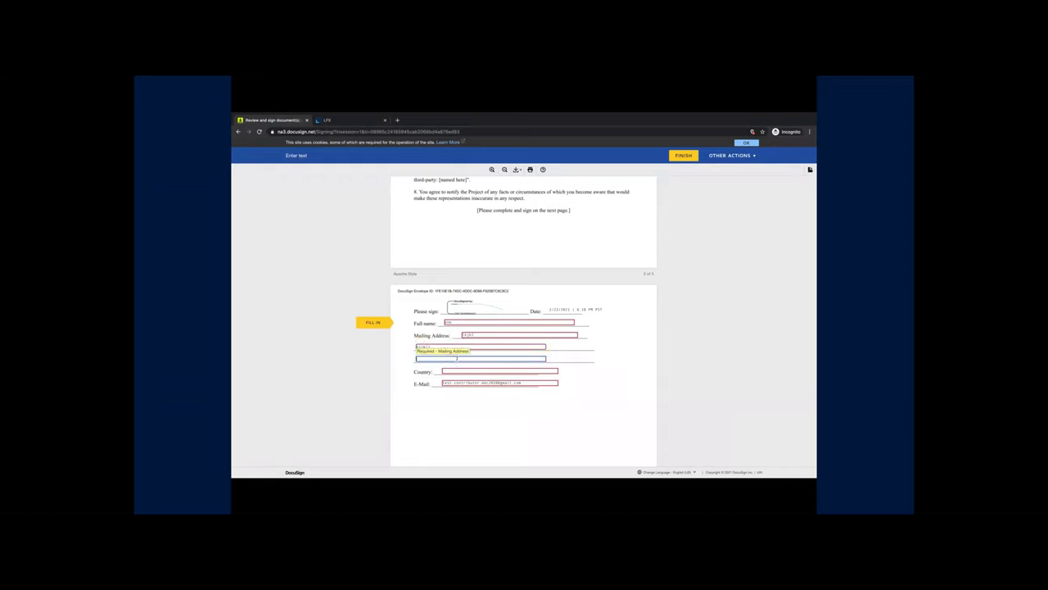
{"action": "left_click", "coordinate": [459, 370]}
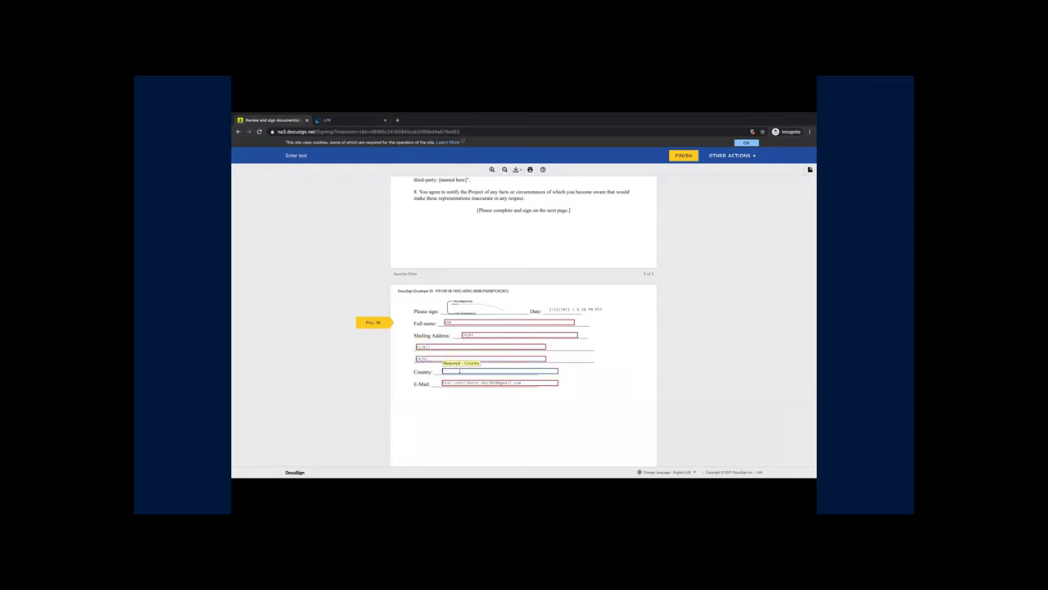
{"action": "type", "text": "US"}
{"action": "scroll", "coordinate": [523, 327], "scroll_direction": "down", "scroll_amount": 5}
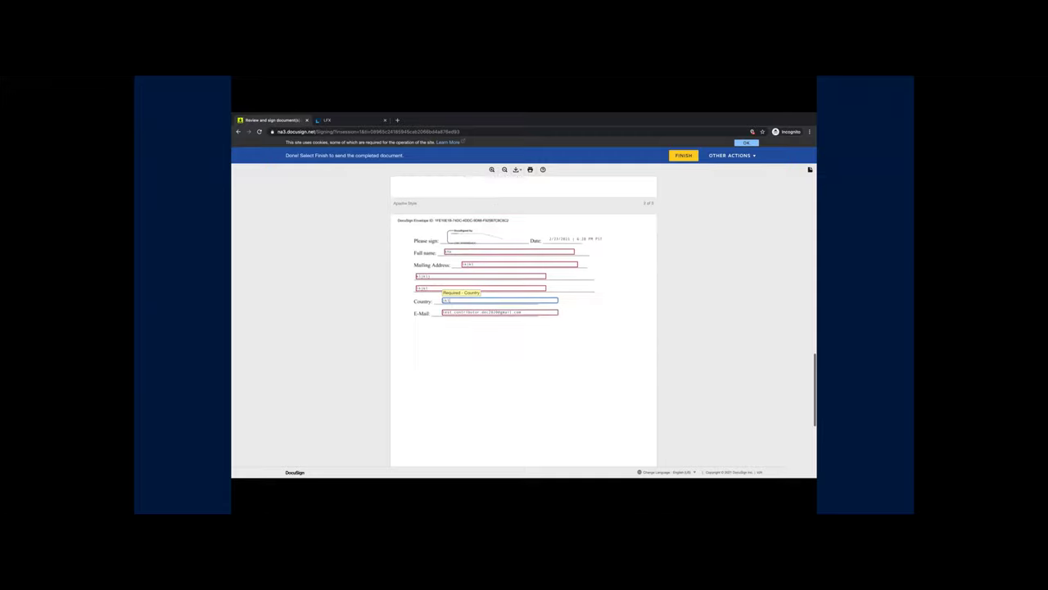
{"action": "left_click", "coordinate": [526, 434]}
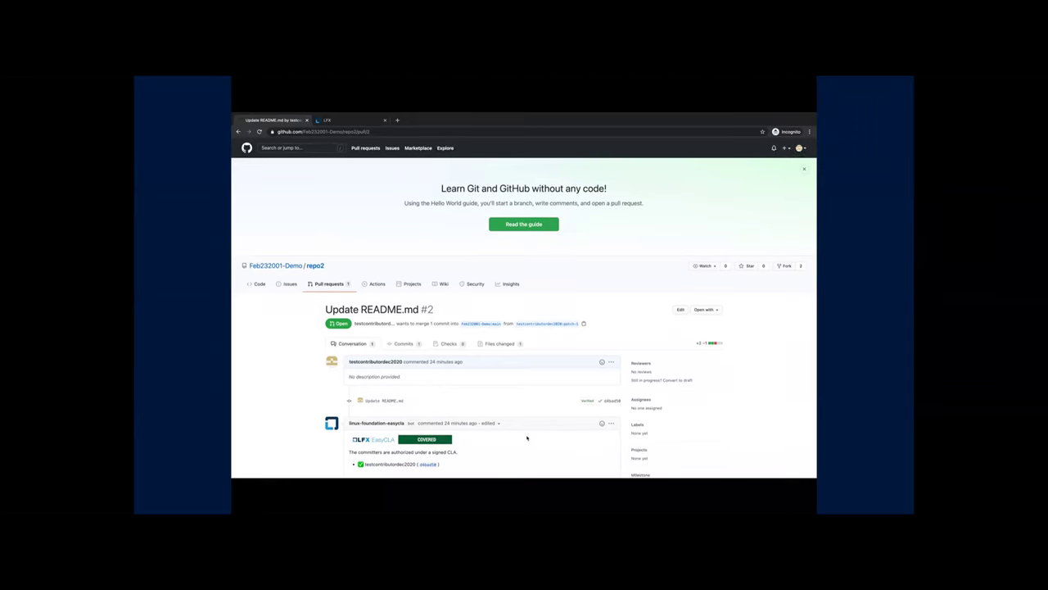
- Check the EasyCLA COVERED comment on PR #2, then switch to PR #3, marked NOT COVERED
{"action": "scroll", "coordinate": [527, 438], "scroll_direction": "down", "scroll_amount": 2}
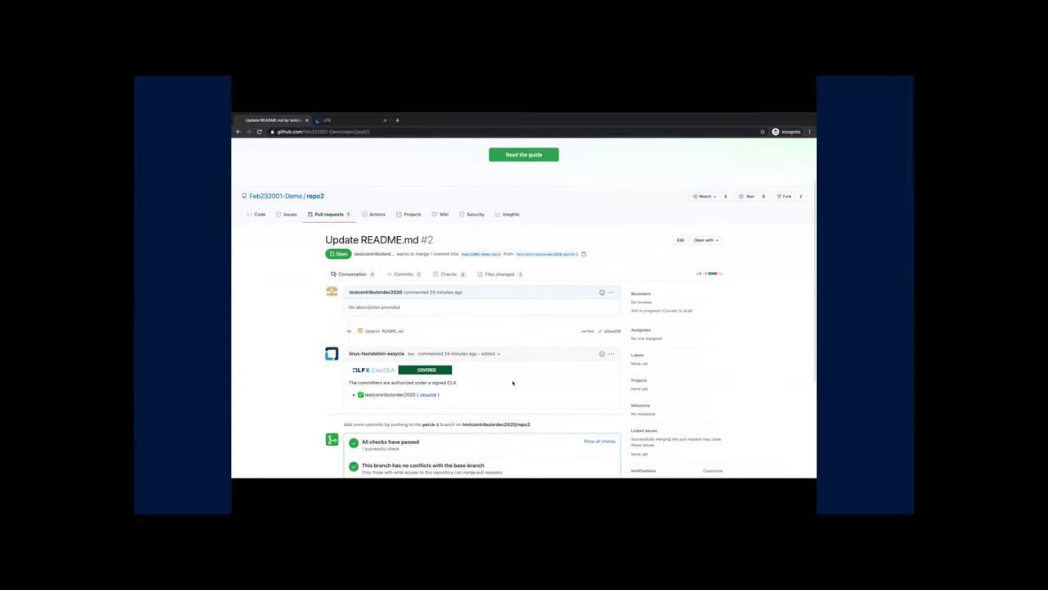
{"action": "scroll", "coordinate": [527, 438], "scroll_direction": "down", "scroll_amount": 4}
{"action": "scroll", "coordinate": [512, 381], "scroll_direction": "down", "scroll_amount": 1}
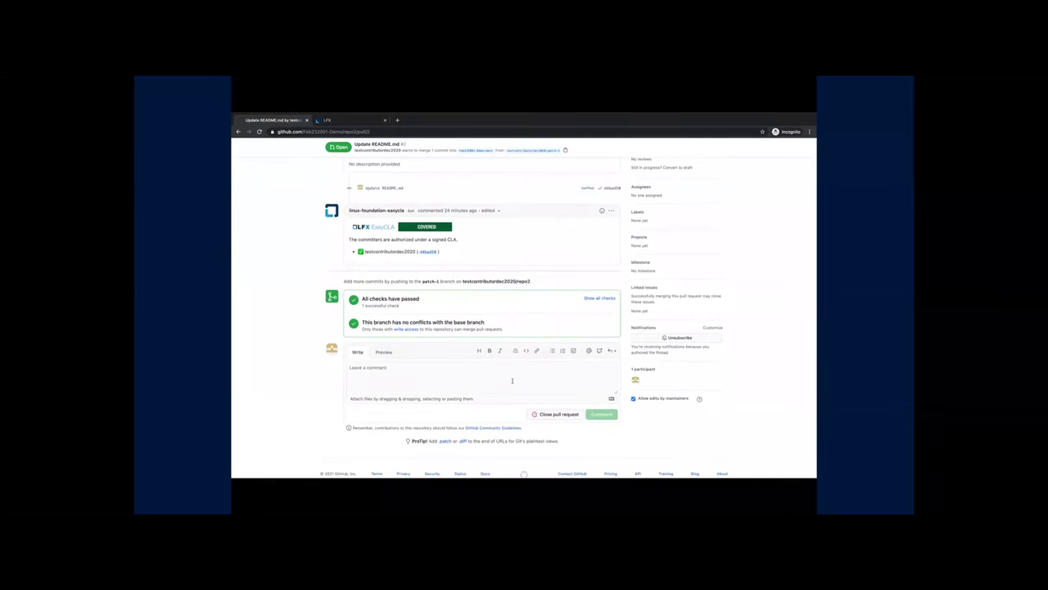
{"action": "scroll", "coordinate": [512, 381], "scroll_direction": "up", "scroll_amount": 4}
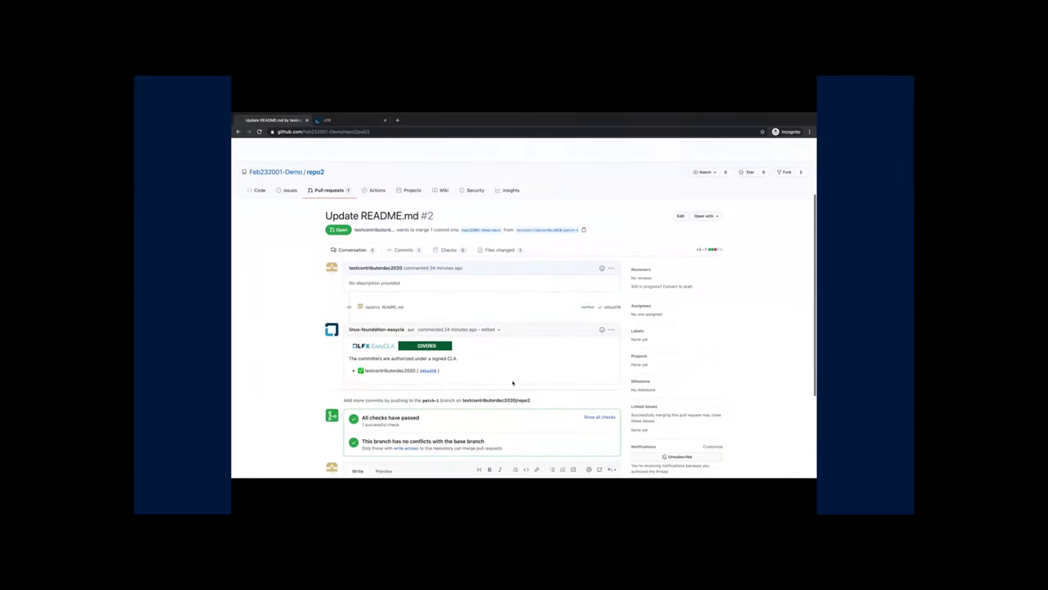
{"action": "scroll", "coordinate": [501, 371], "scroll_direction": "up", "scroll_amount": 1}
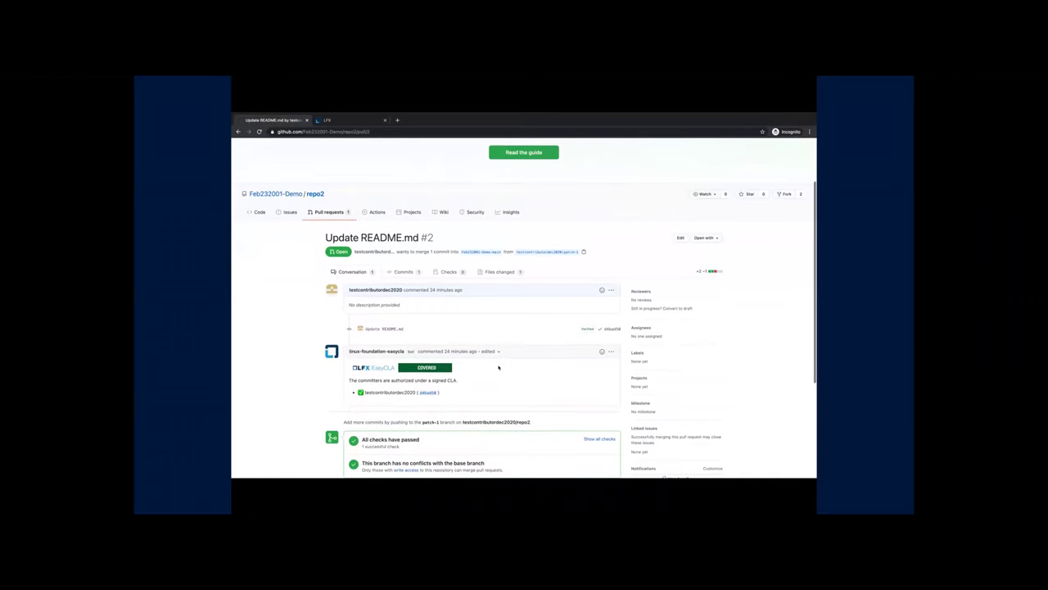
{"action": "left_click", "coordinate": [352, 120]}
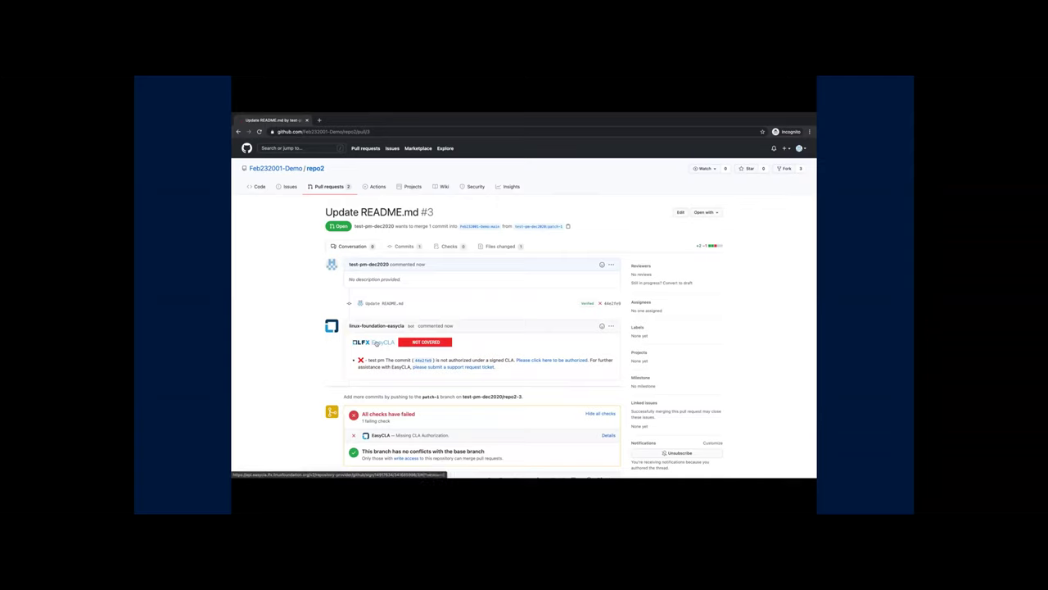
- Follow the EasyCLA authorization link on PR #3 and authorize LF-Engineering for the contributor's GitHub account
{"action": "left_click", "coordinate": [375, 344]}
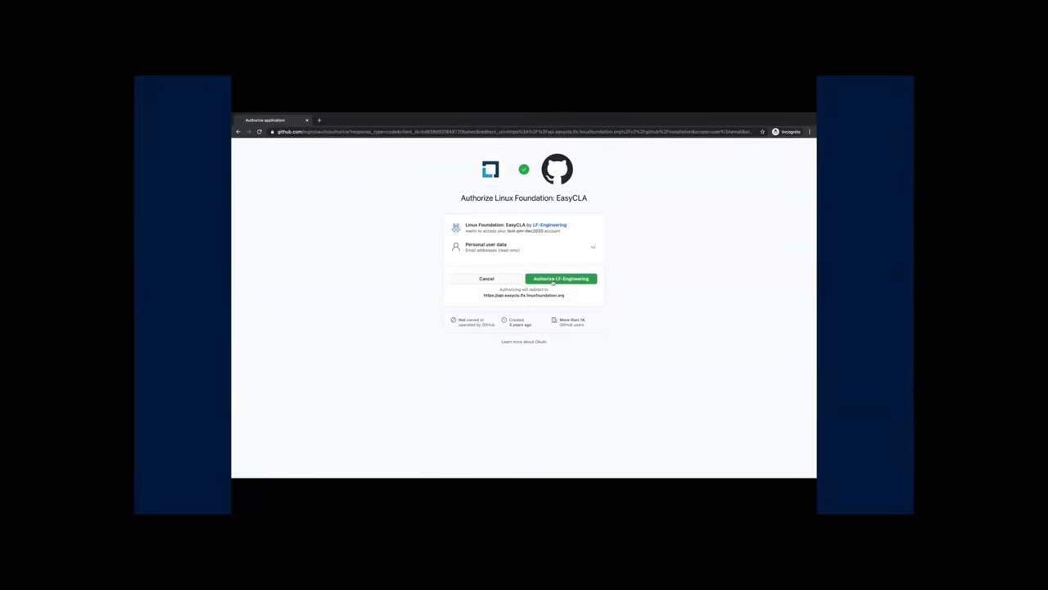
{"action": "left_click", "coordinate": [553, 280]}
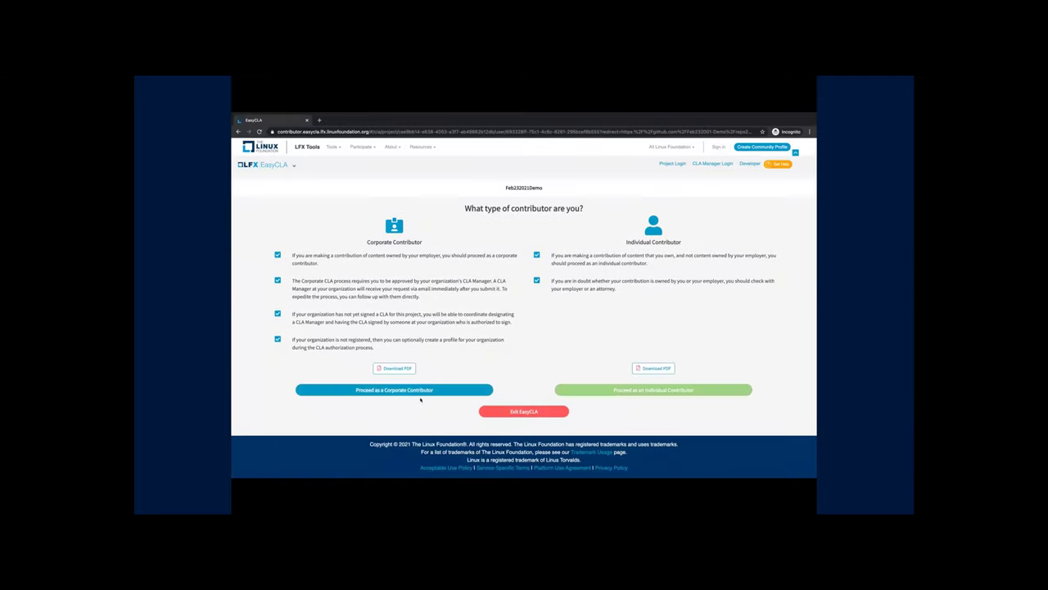
- Proceed as a corporate contributor of organization 02232021
{"action": "left_click", "coordinate": [425, 390]}
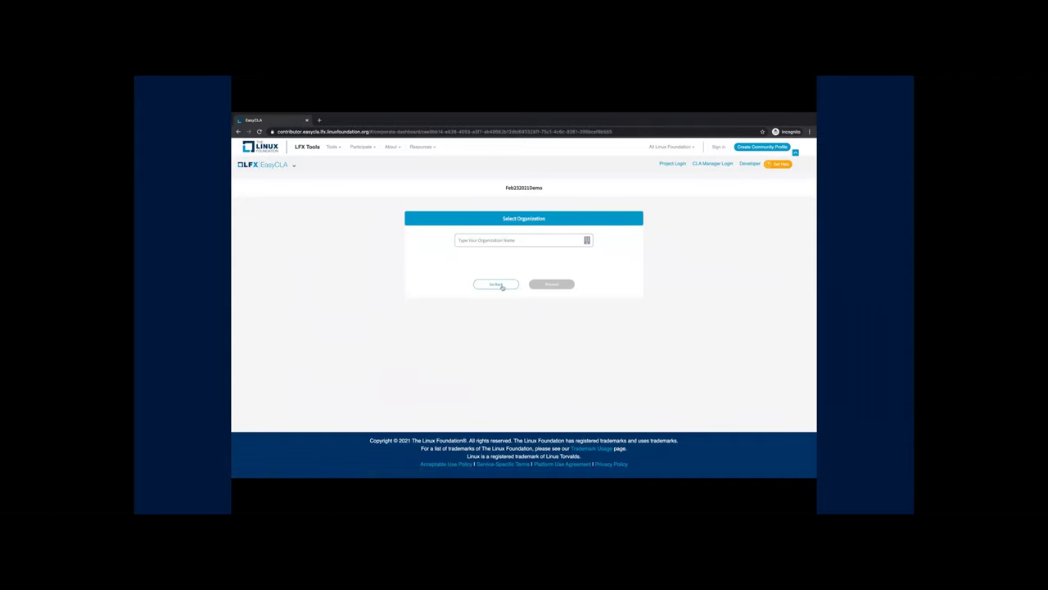
{"action": "left_click", "coordinate": [522, 241]}
{"action": "type", "text": "022"}
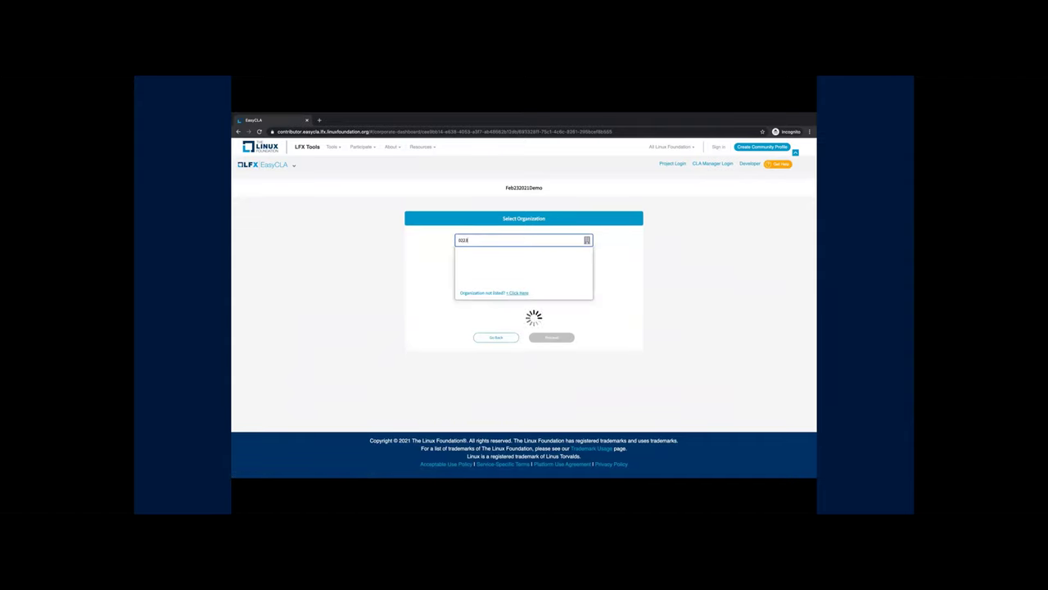
{"action": "type", "text": "3"}
{"action": "left_click", "coordinate": [467, 251]}
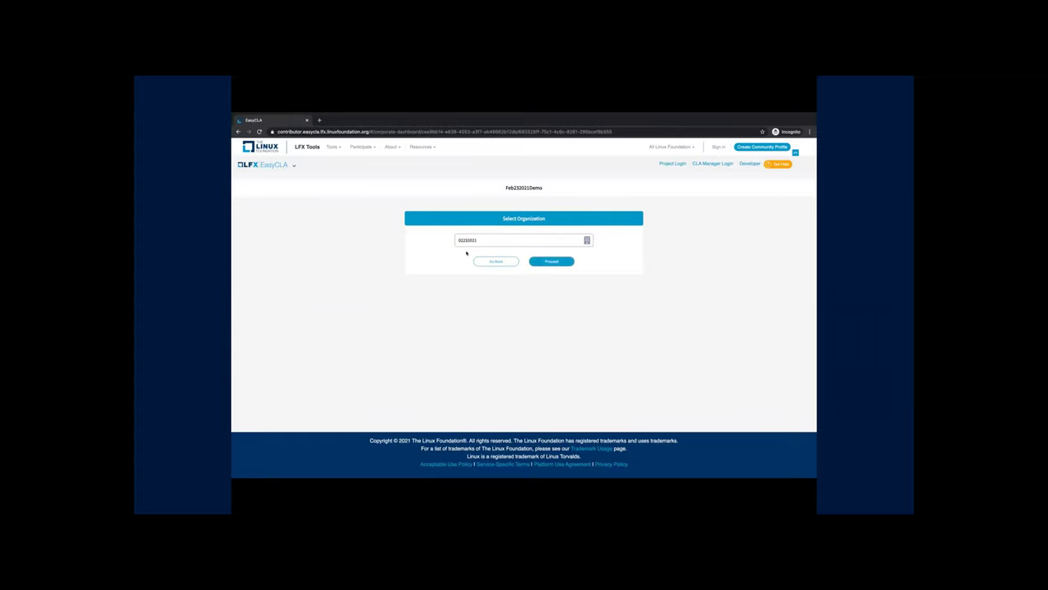
{"action": "left_click", "coordinate": [555, 261]}
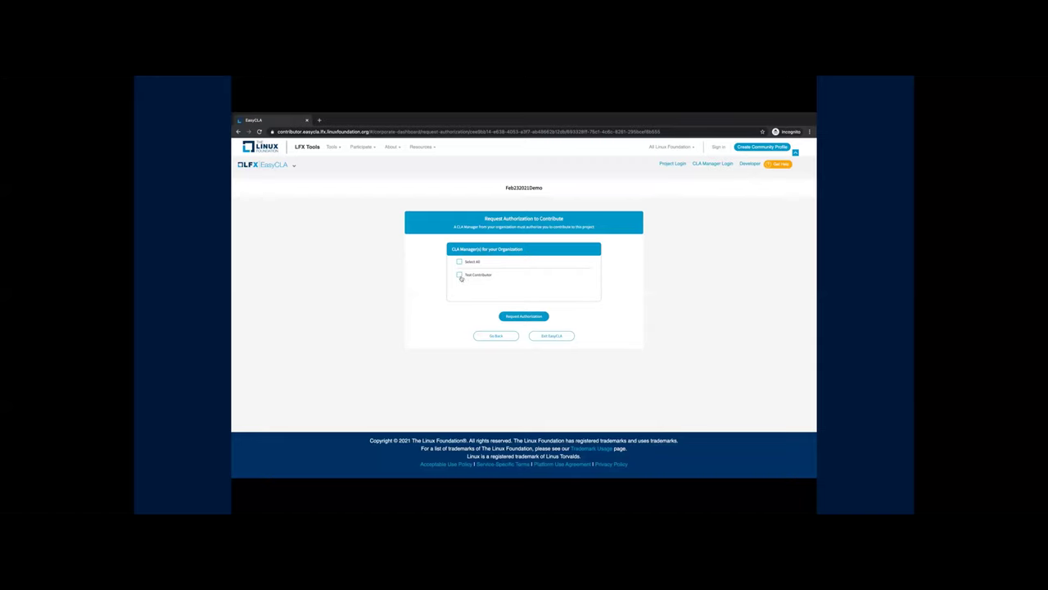
- Request authorization from the organization's CLA manager, then exit EasyCLA
{"action": "left_click", "coordinate": [460, 276]}
{"action": "left_click", "coordinate": [524, 317]}
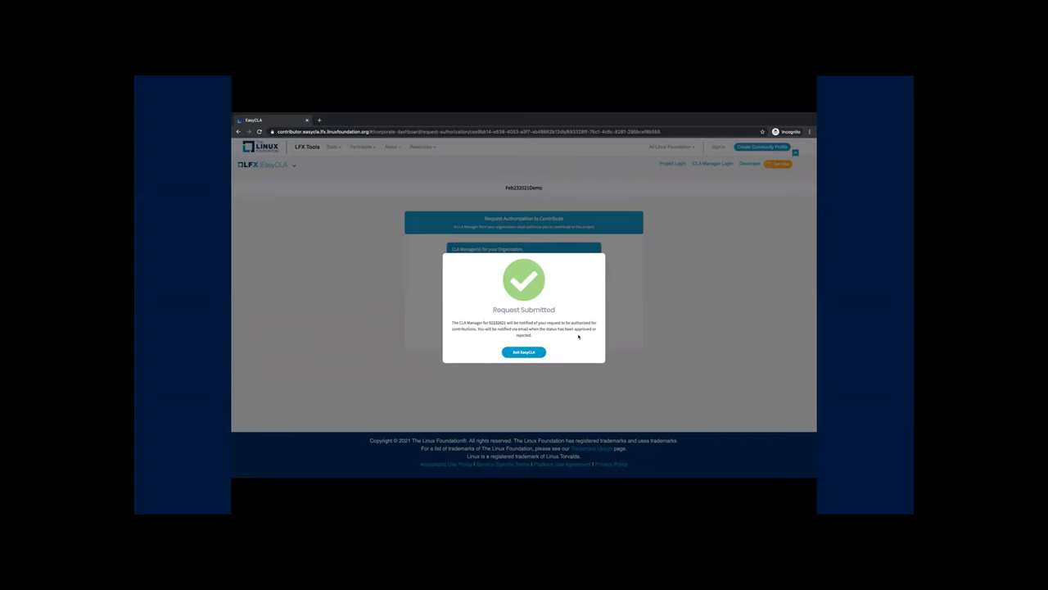
{"action": "left_click", "coordinate": [525, 352]}
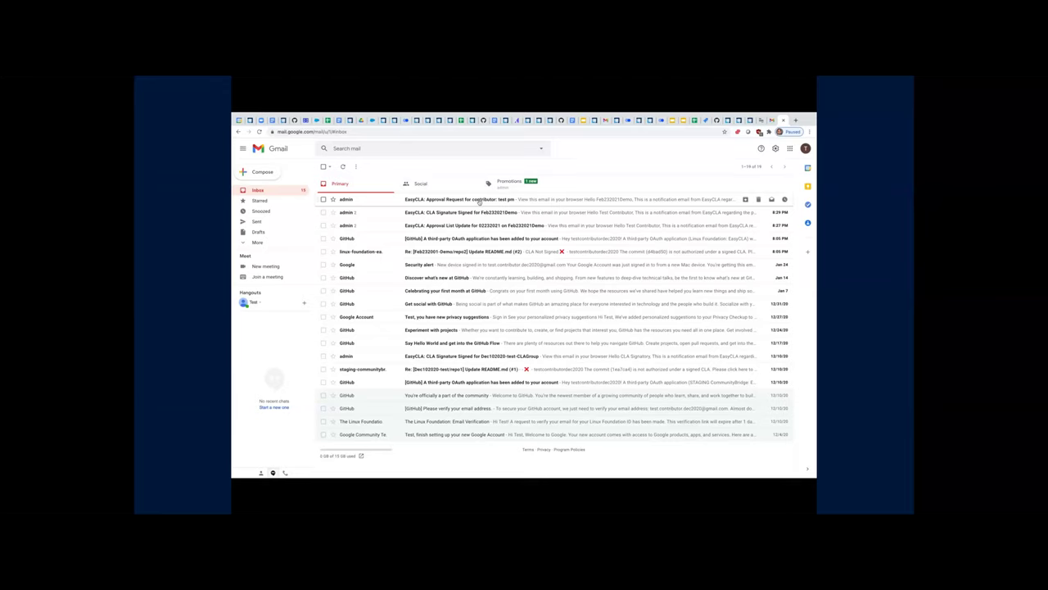
- Follow the approval link in the EasyCLA email to the Corporate CLA Console, then log out
{"action": "left_click", "coordinate": [480, 200]}
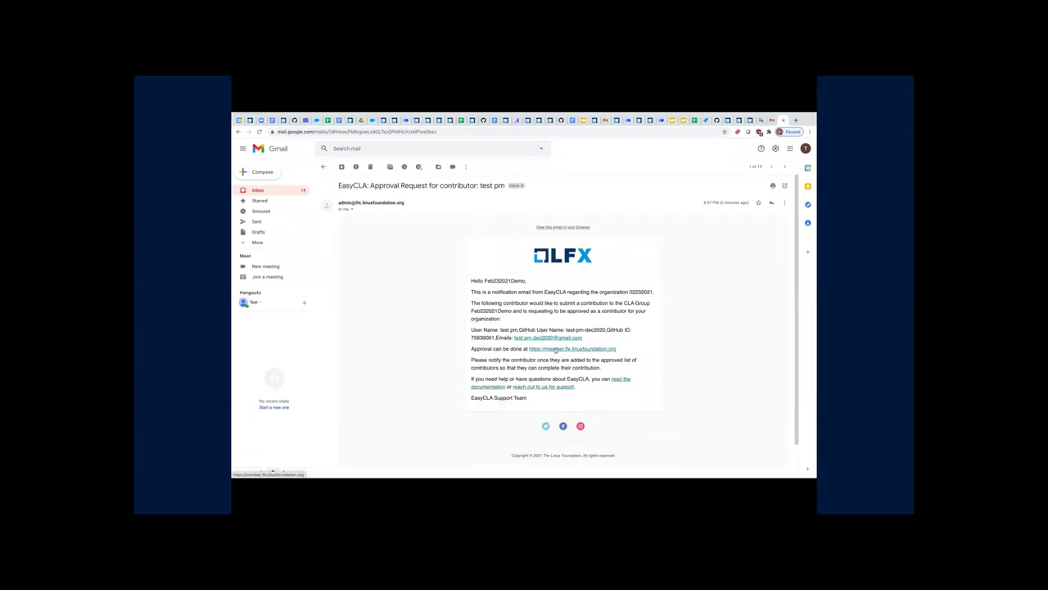
{"action": "left_click", "coordinate": [556, 349]}
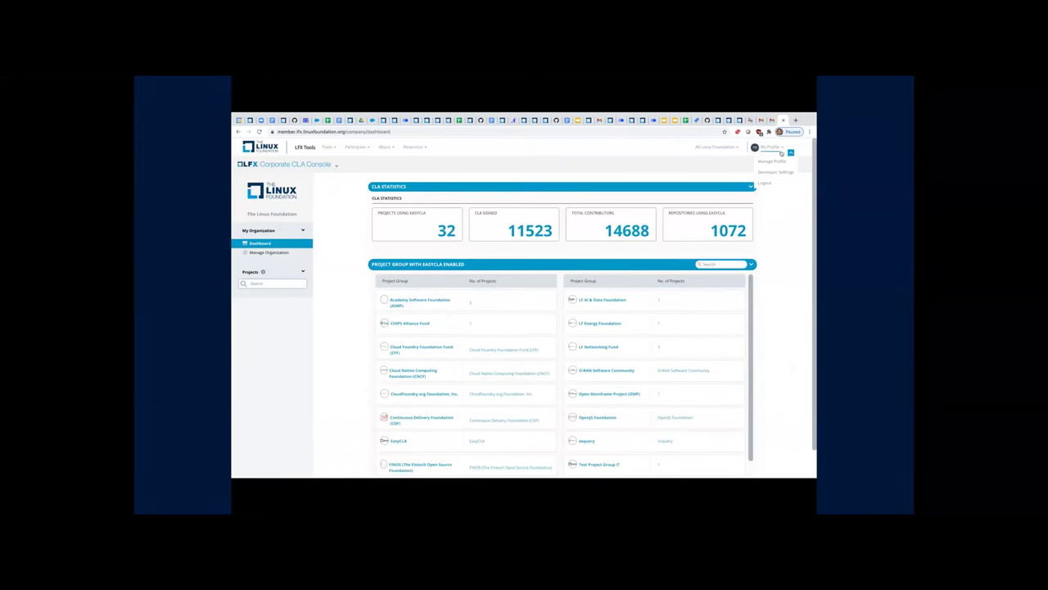
{"action": "mouse_move", "coordinate": [784, 146]}
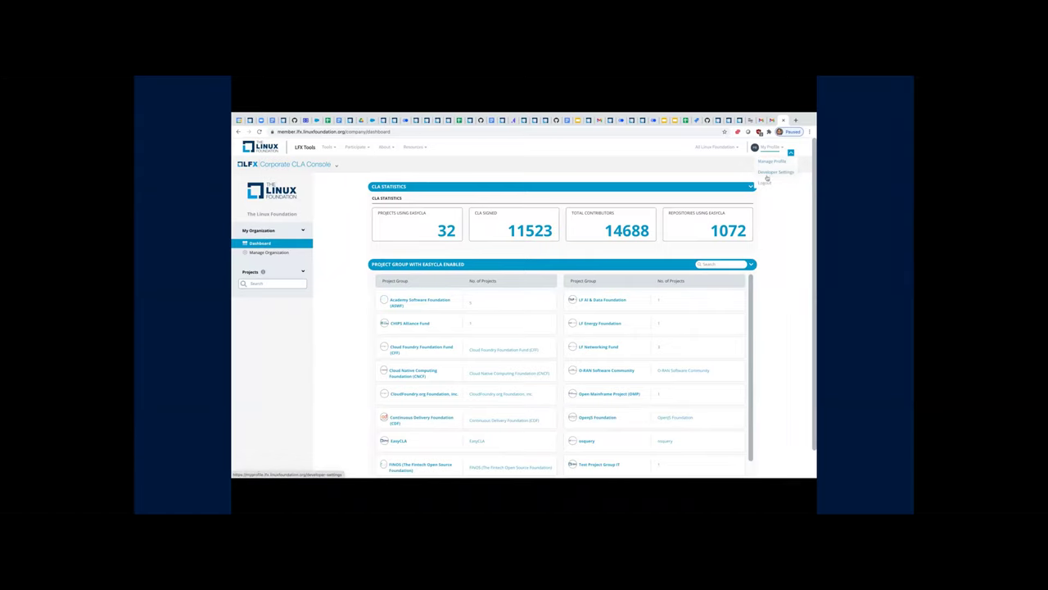
{"action": "left_click", "coordinate": [764, 184]}
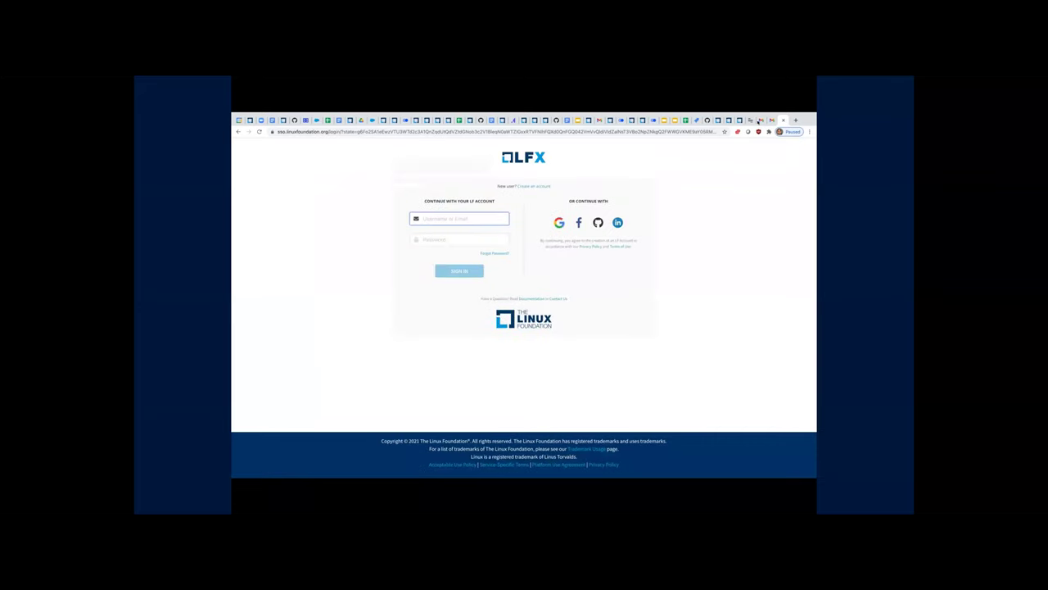
- Reopen the email's approval link and sign in with the contributor's Google account after LF credentials fail
{"action": "left_click", "coordinate": [783, 121]}
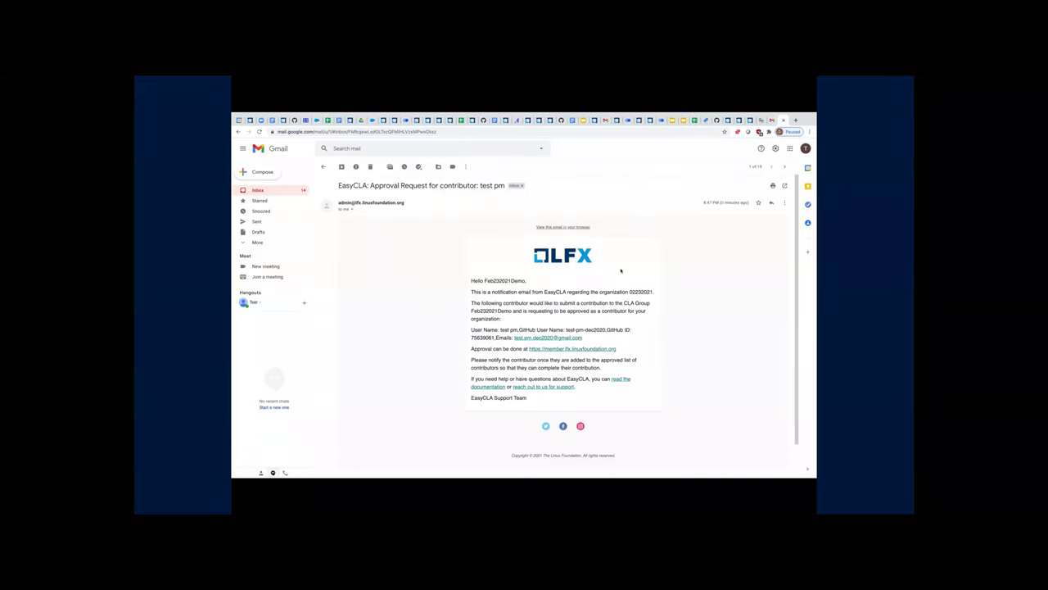
{"action": "left_click", "coordinate": [568, 349]}
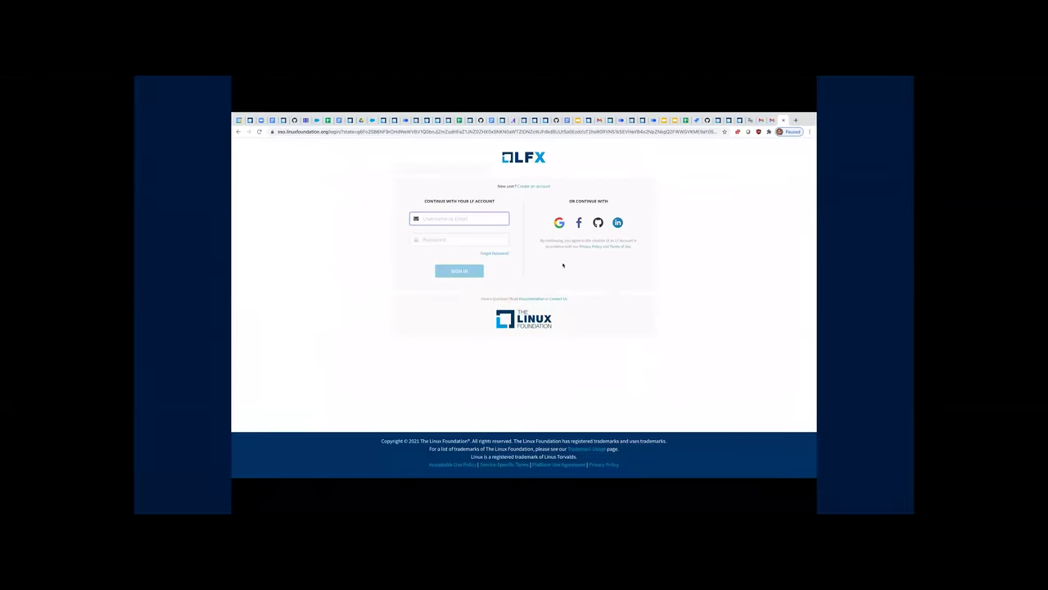
{"action": "key", "text": "Tab"}
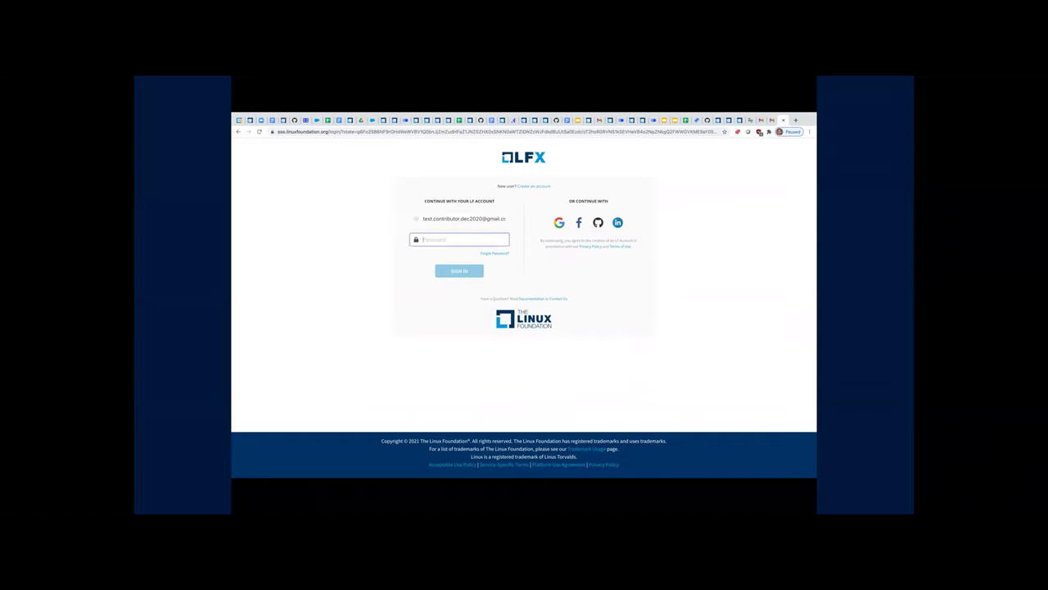
{"action": "type", "text": "T"}
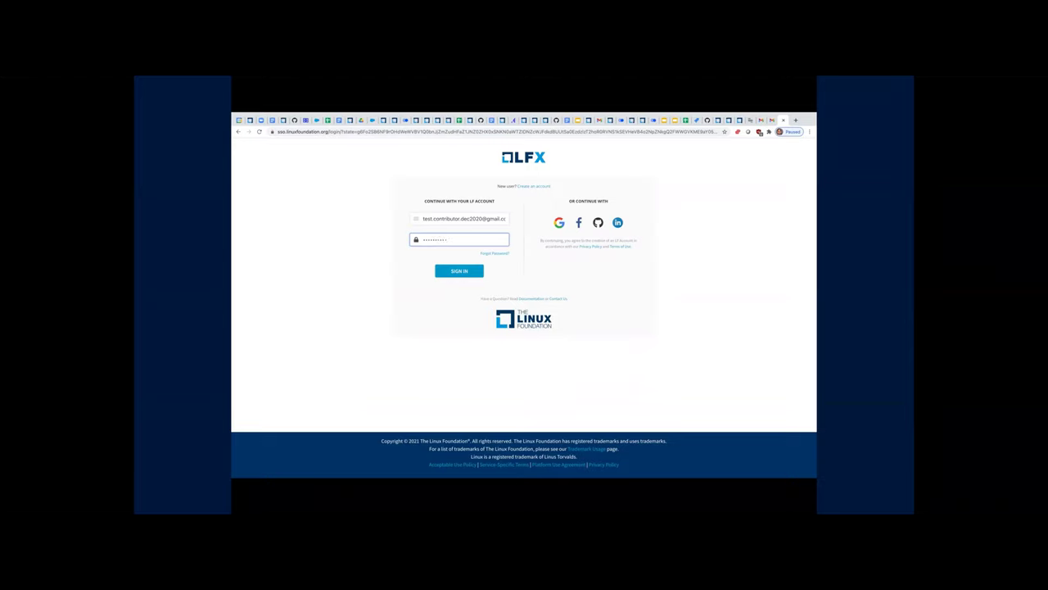
{"action": "type", "text": "••"}
{"action": "key", "text": "Return"}
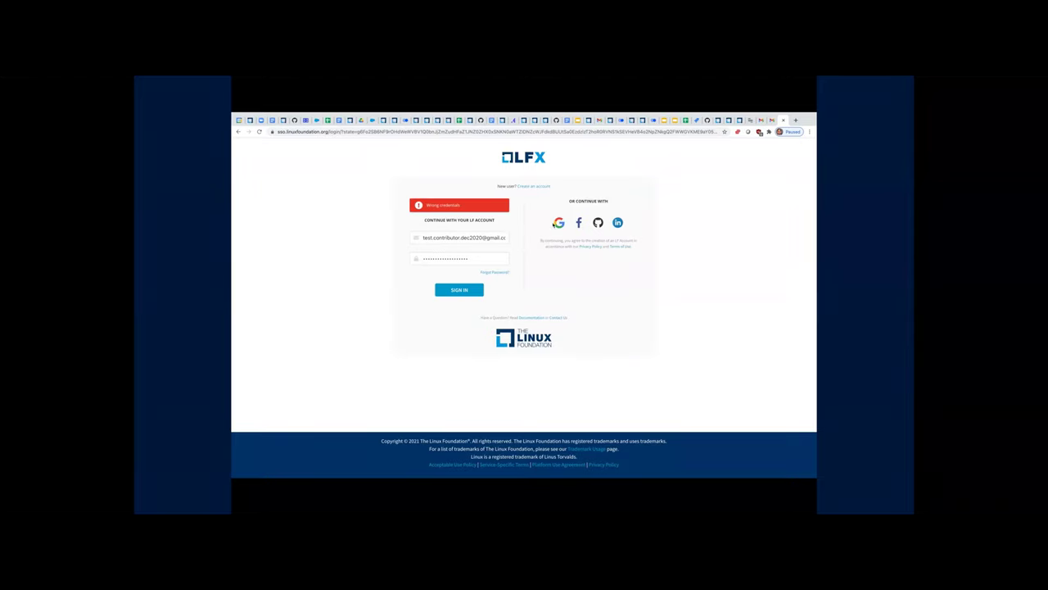
{"action": "left_click", "coordinate": [559, 223]}
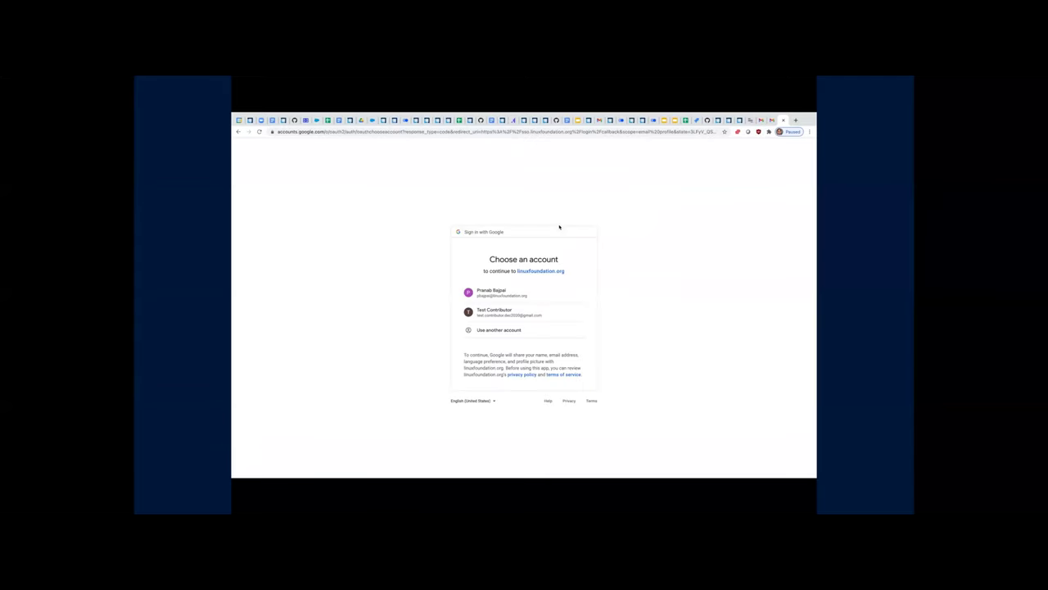
{"action": "left_click", "coordinate": [497, 309]}
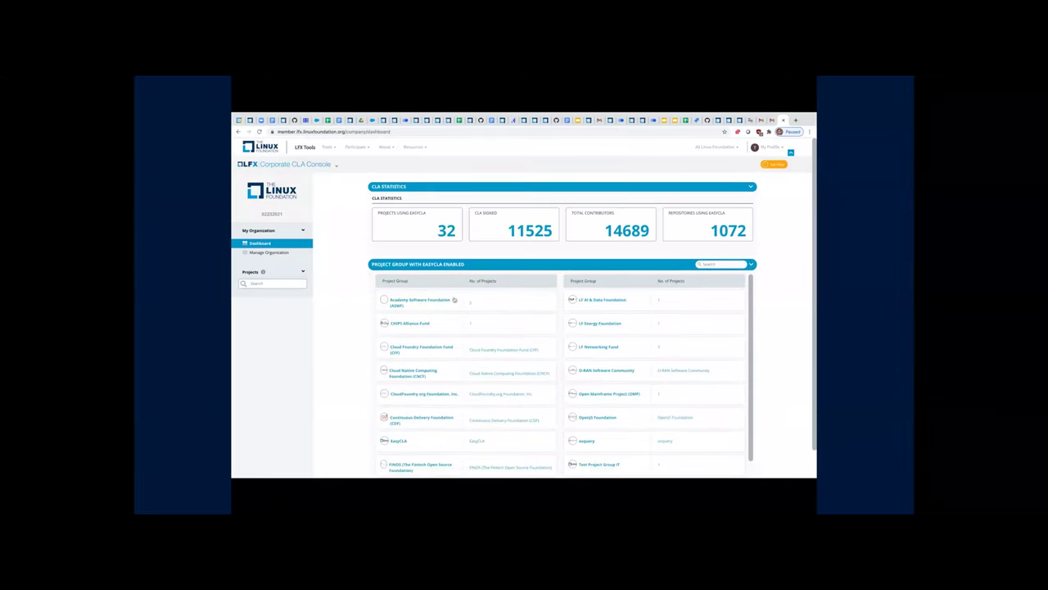
- Open Test Project Group IT from the Project Group list and scroll through its EasyCLA details
{"action": "scroll", "coordinate": [426, 352], "scroll_direction": "down", "scroll_amount": 2}
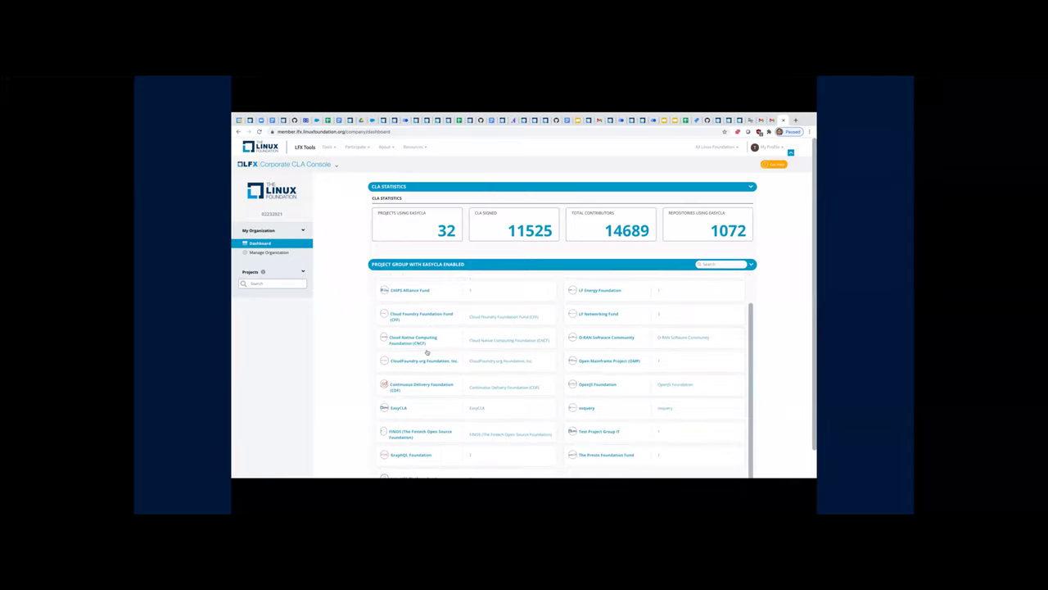
{"action": "left_click", "coordinate": [604, 432]}
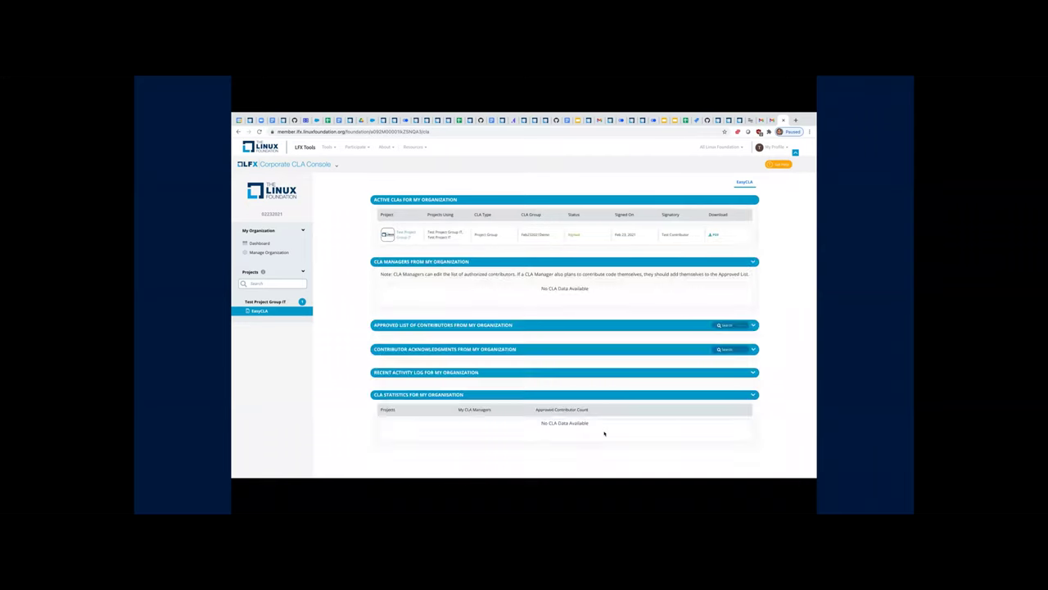
{"action": "scroll", "coordinate": [604, 433], "scroll_direction": "down", "scroll_amount": 1}
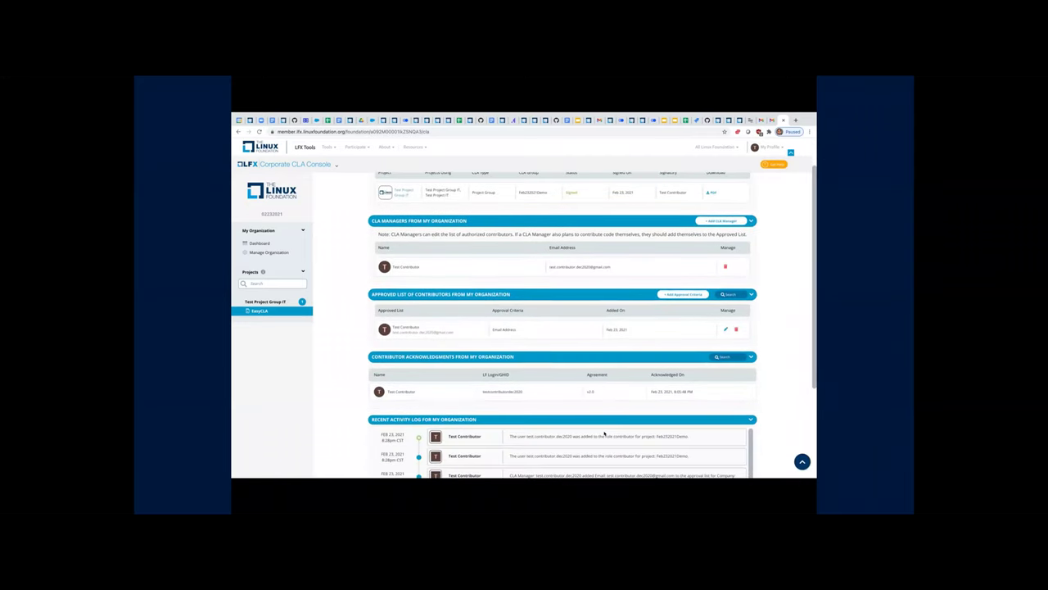
- Add a Contributor's Gerrit/GitHub Email approval criterion with the contributor's email address and save it
{"action": "left_click", "coordinate": [692, 293]}
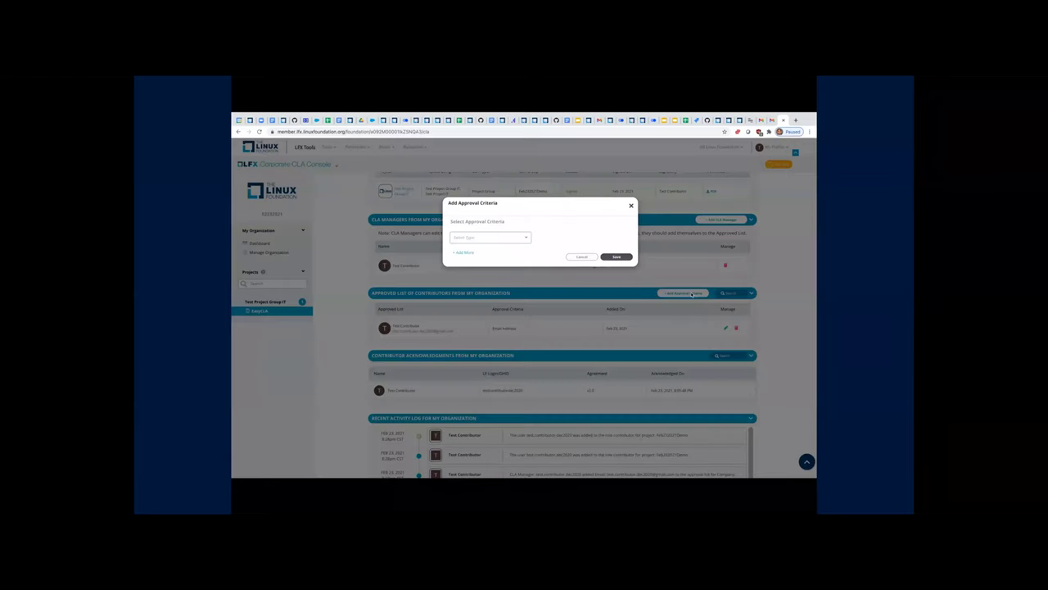
{"action": "left_click", "coordinate": [527, 238]}
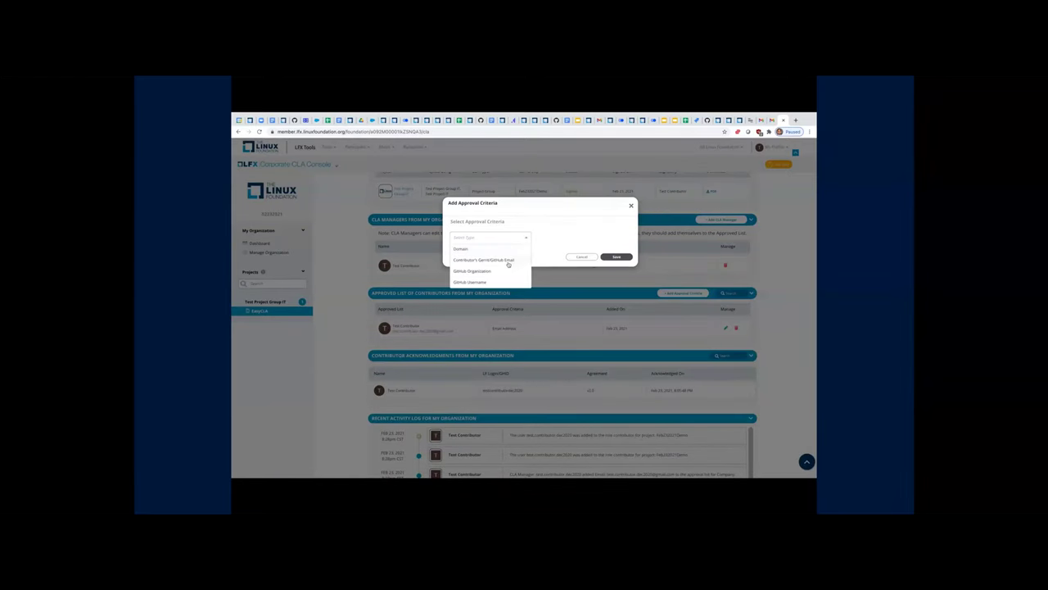
{"action": "left_click", "coordinate": [510, 264]}
{"action": "left_click", "coordinate": [557, 237]}
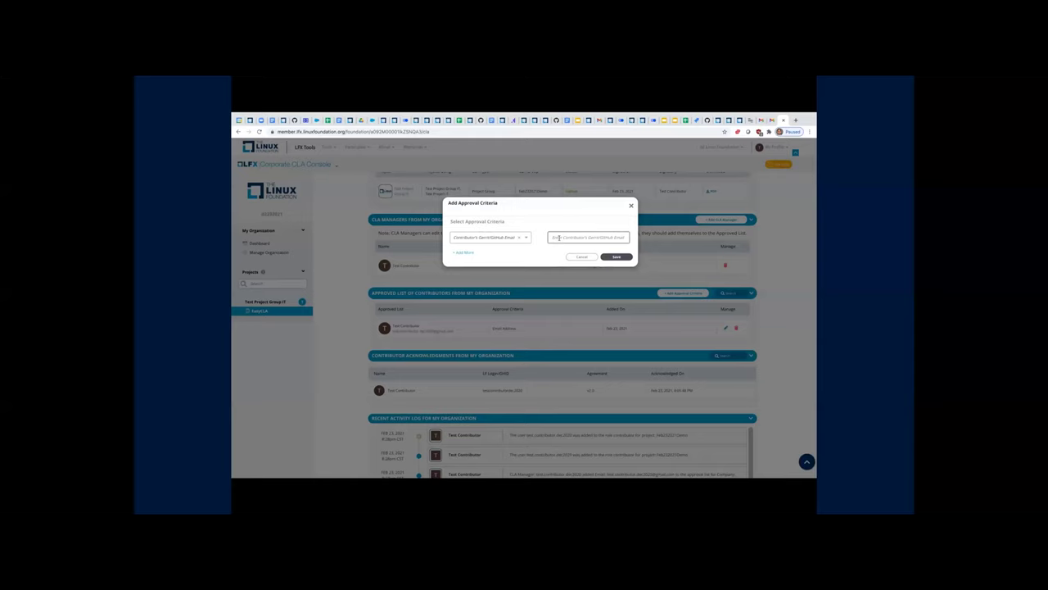
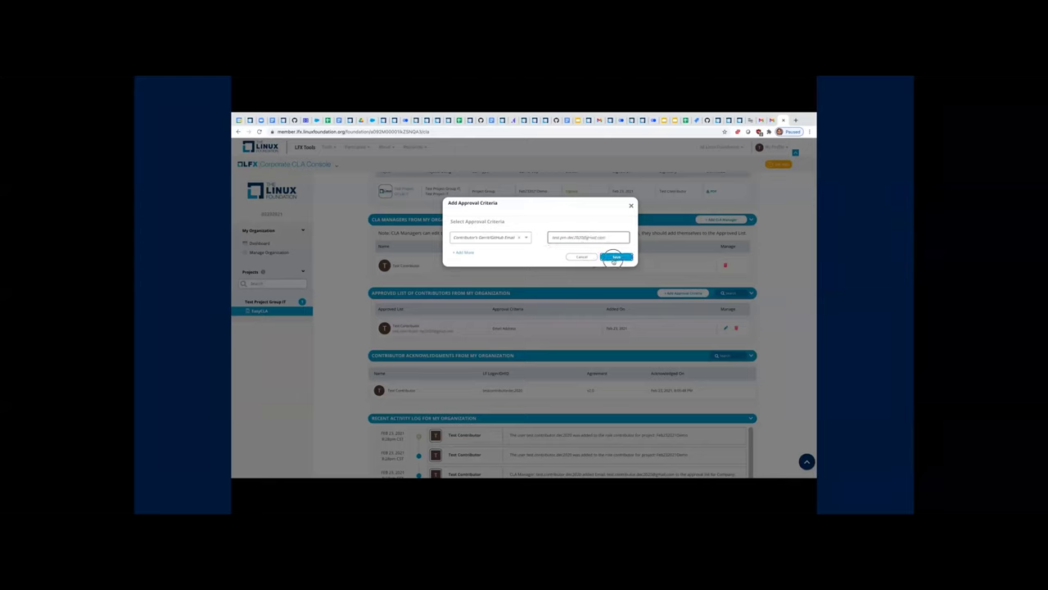
{"action": "left_click", "coordinate": [614, 259]}
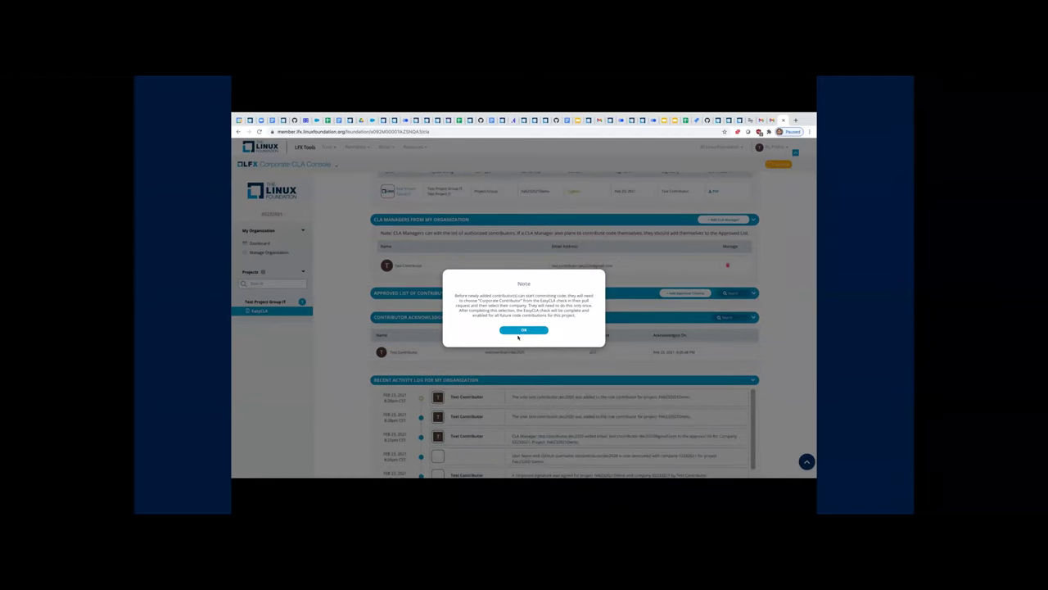
{"action": "left_click", "coordinate": [521, 331]}
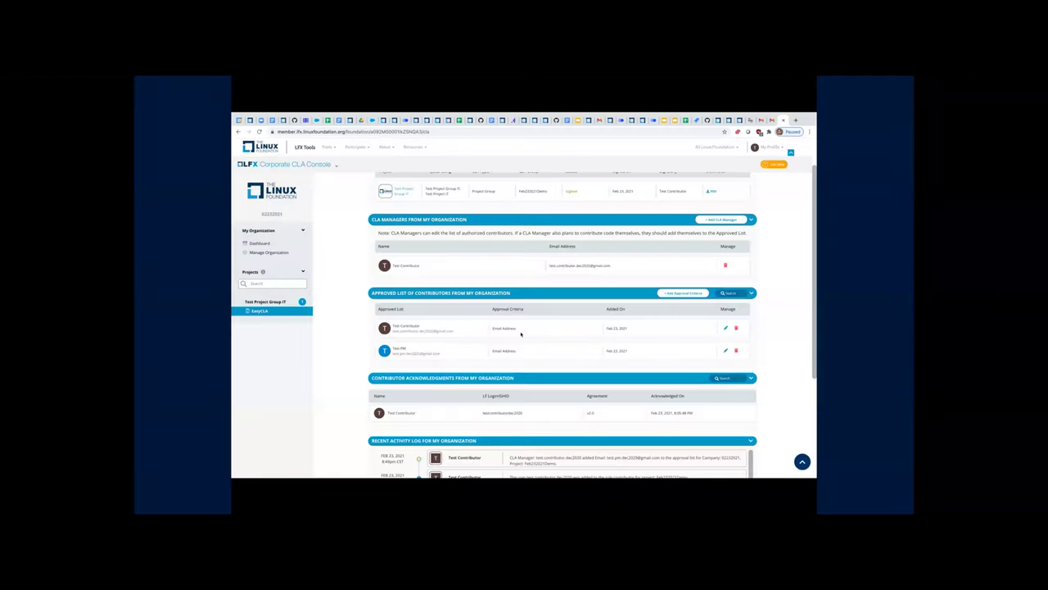